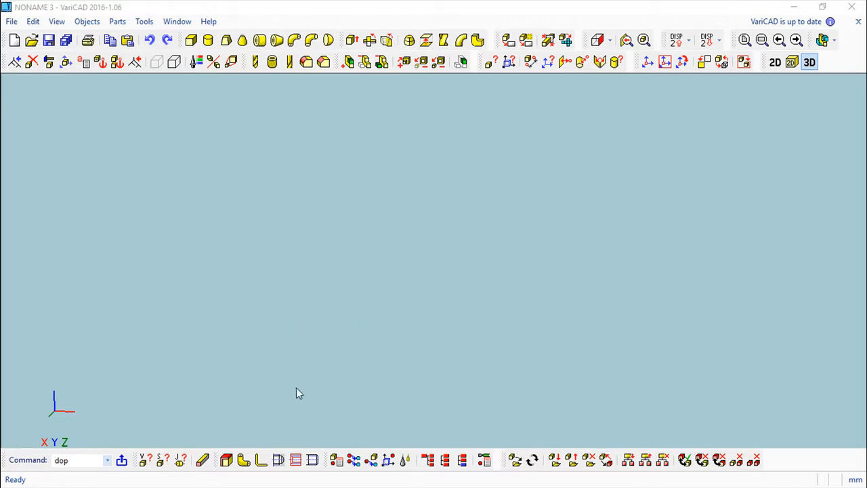
Open the Pipe Diameters Definition dialog from the bottom toolbar's Pipes button.
click(244, 460)
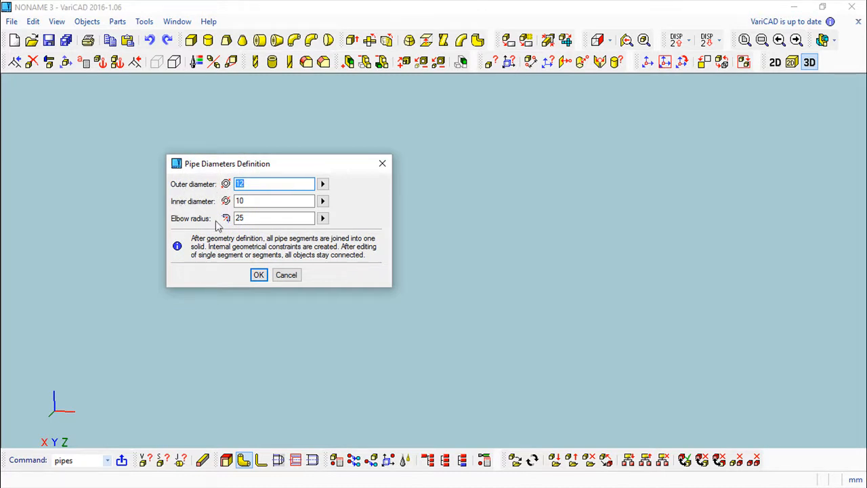
click(287, 275)
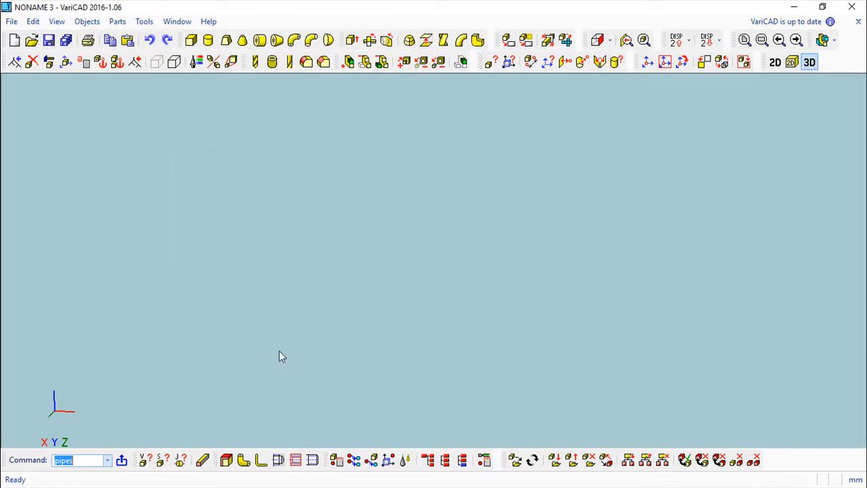
click(261, 461)
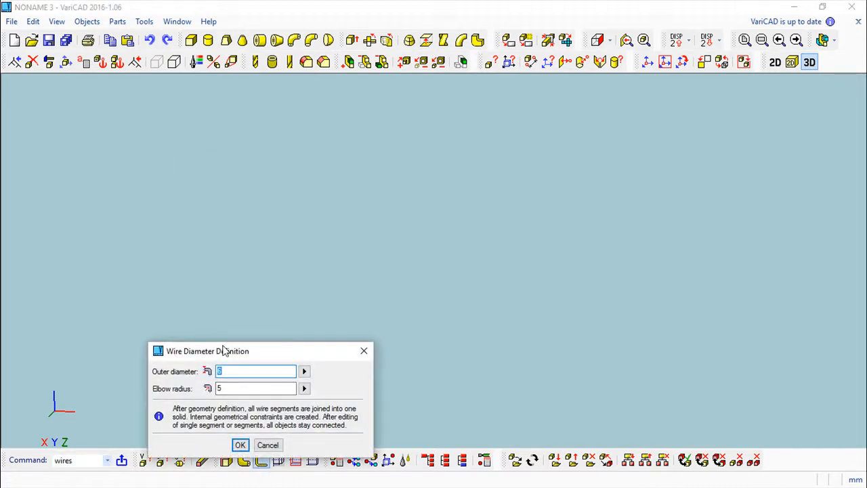
drag(261, 343, 332, 150)
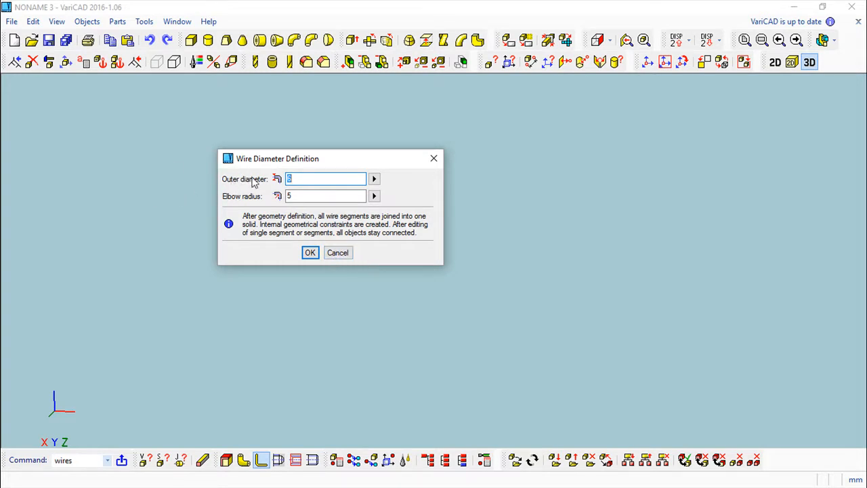
click(337, 254)
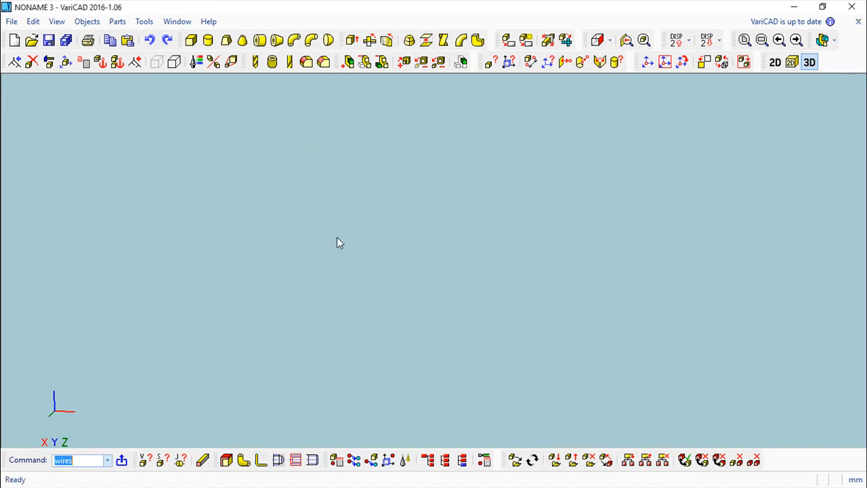
click(244, 460)
drag(291, 328, 637, 137)
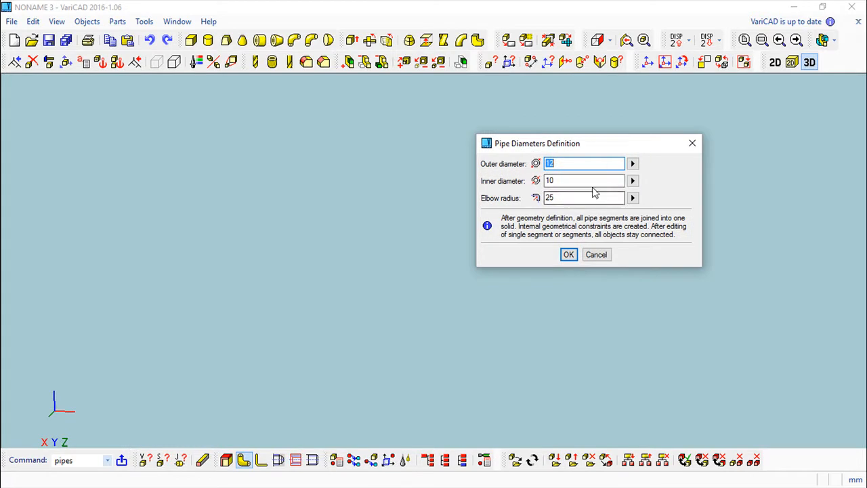
Accept the pipe diameters and route the first straight segment along X, then a second bent segment.
click(566, 255)
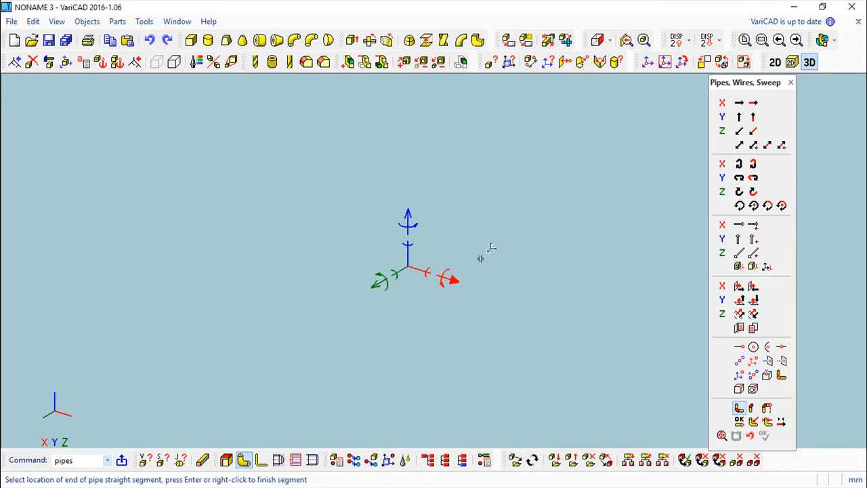
click(451, 281)
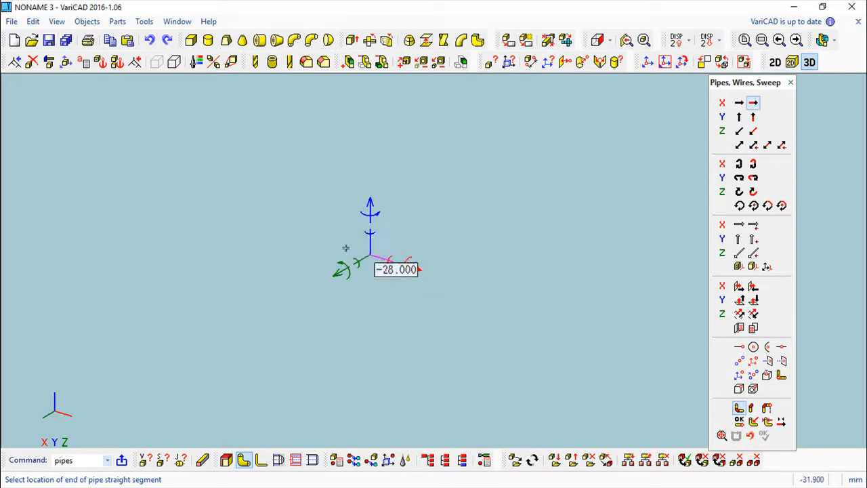
key(Return)
right_click(237, 197)
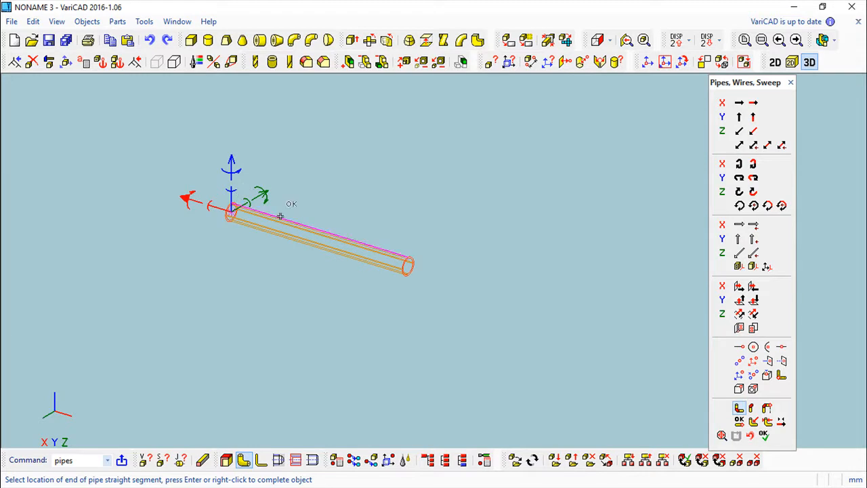
click(244, 203)
click(146, 262)
right_click(147, 262)
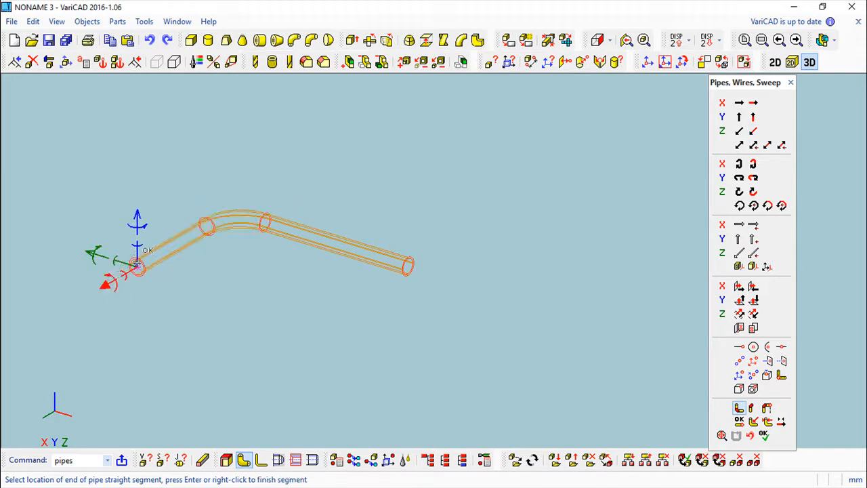
Add vertical, green-axis and 91.5-long blue-axis segments, then insert the pipe as a solid.
click(137, 252)
click(135, 392)
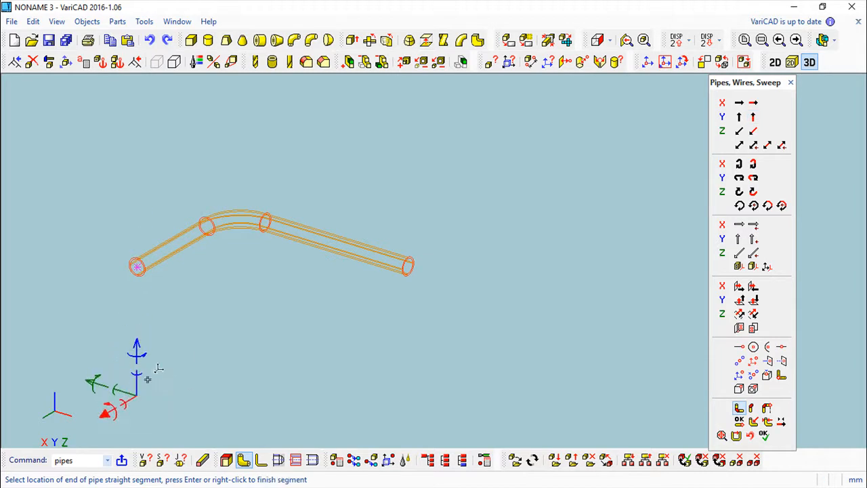
click(120, 391)
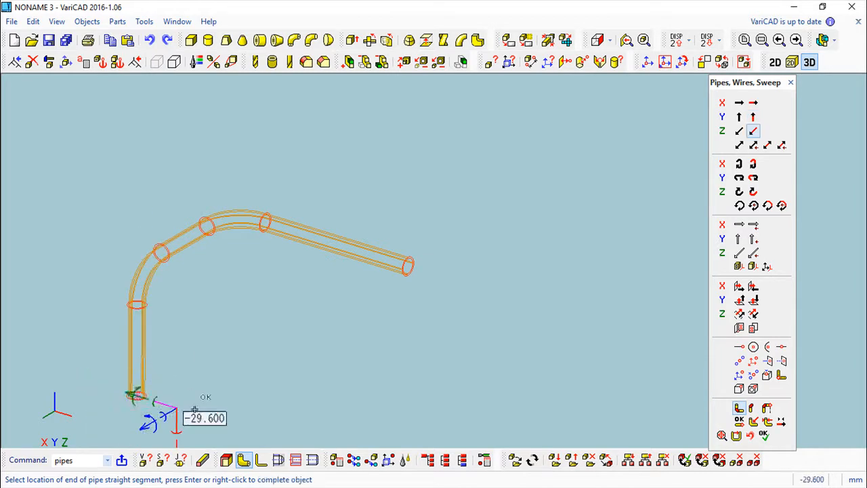
click(295, 409)
middle_drag(306, 355, 360, 286)
middle_drag(439, 315, 366, 369)
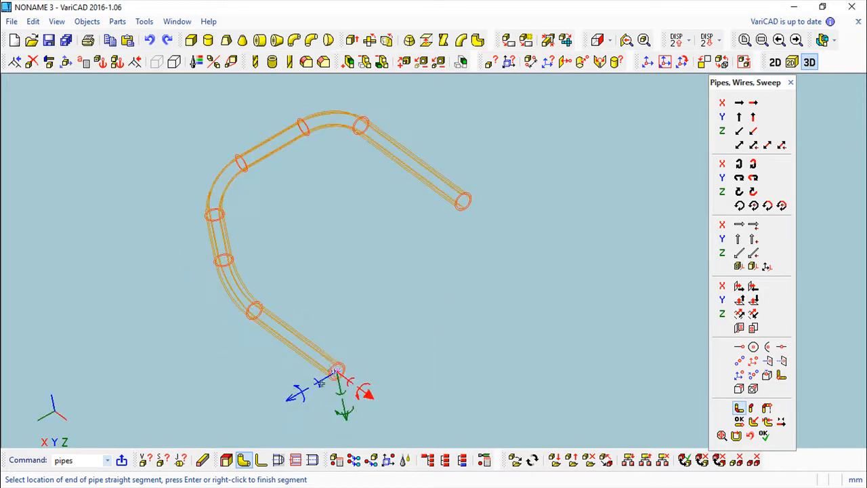
click(323, 380)
click(226, 384)
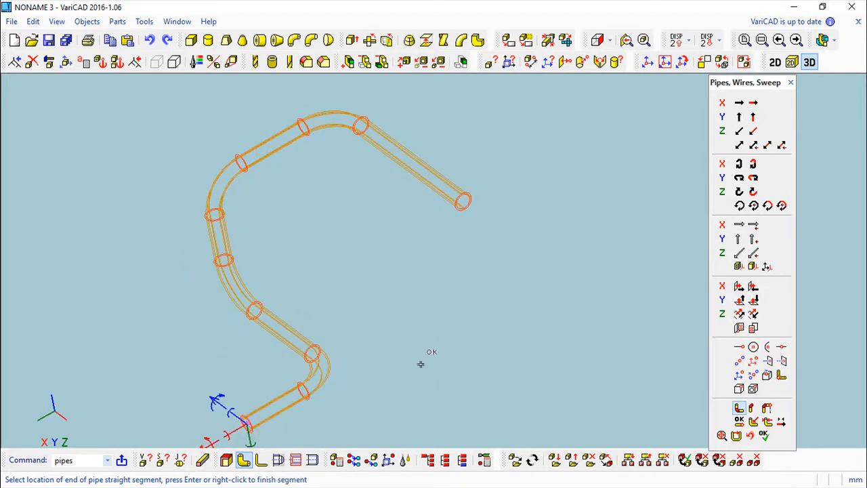
middle_drag(404, 331, 454, 284)
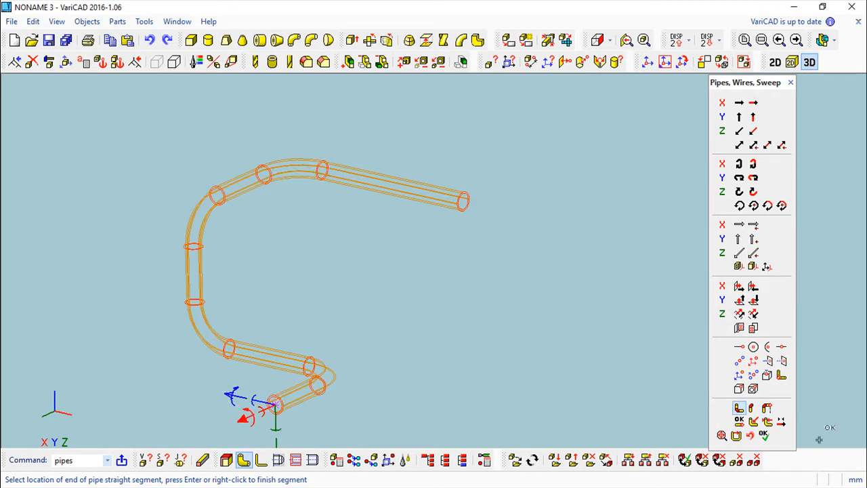
click(764, 436)
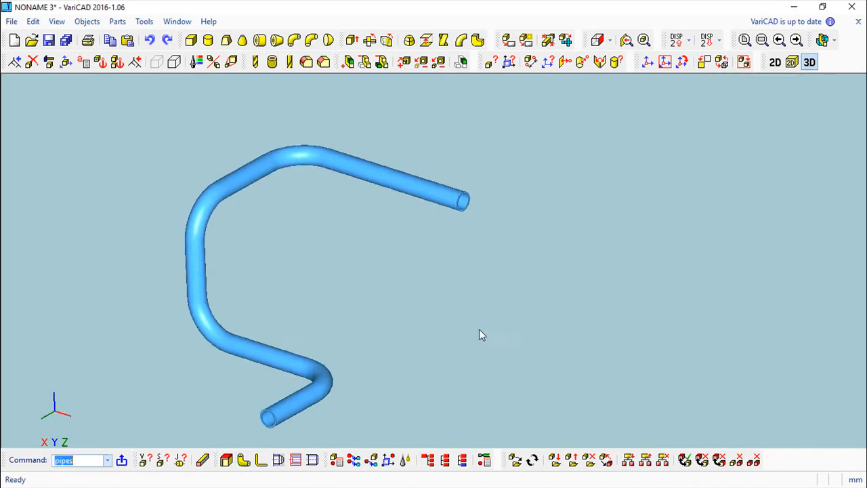
Delete the bent pipe and bring up the Box dialog with height 20, width 50, length 80.
middle_drag(443, 337, 490, 290)
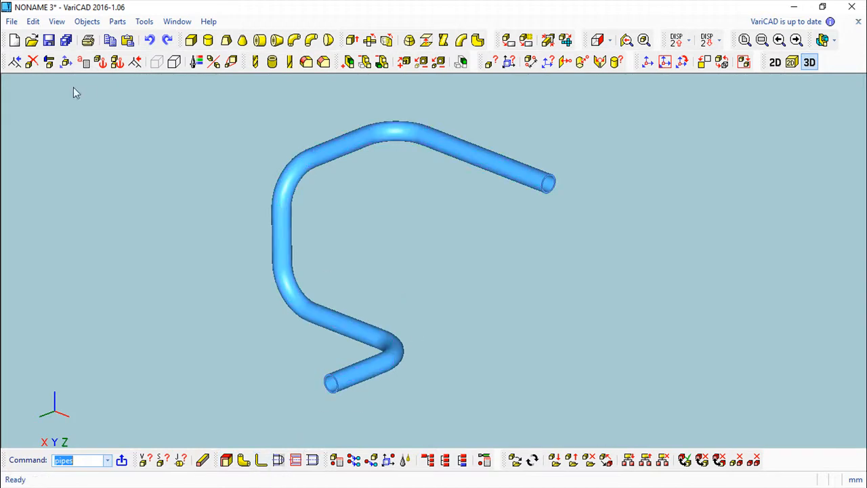
click(32, 61)
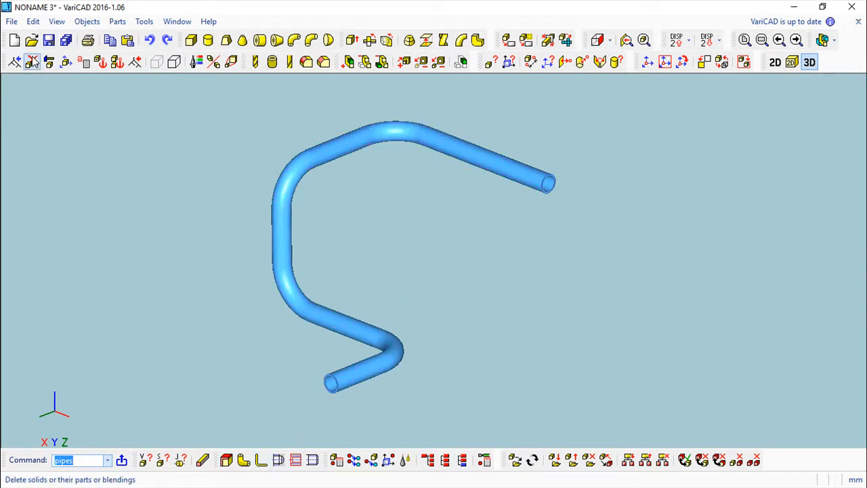
click(301, 176)
right_click(413, 251)
click(191, 40)
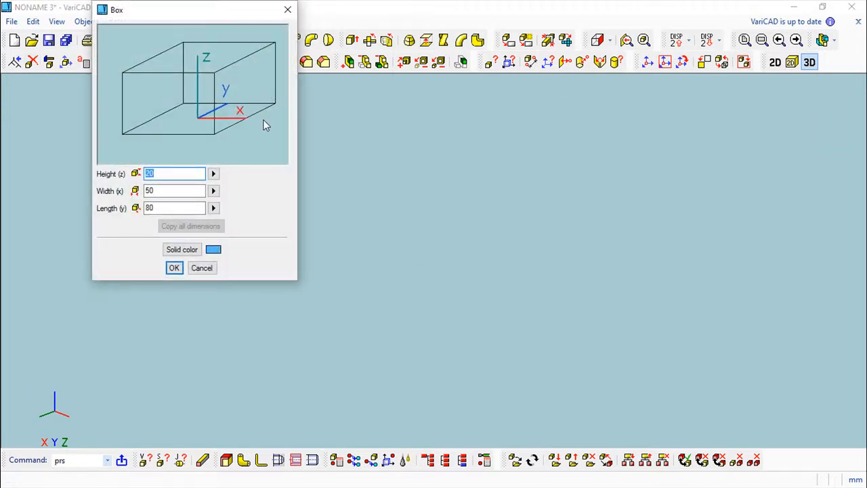
Place the 50 × 80 × 20 box, zoom to fit, and orbit around its top corner.
click(174, 267)
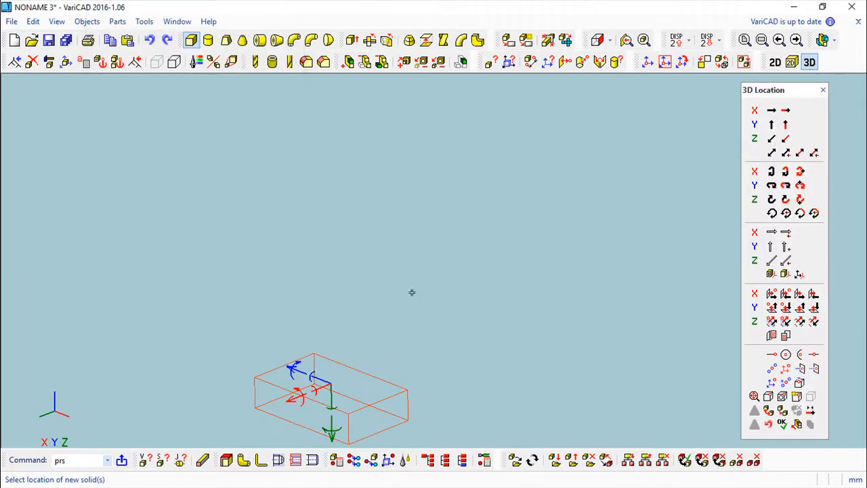
middle_drag(471, 297, 418, 280)
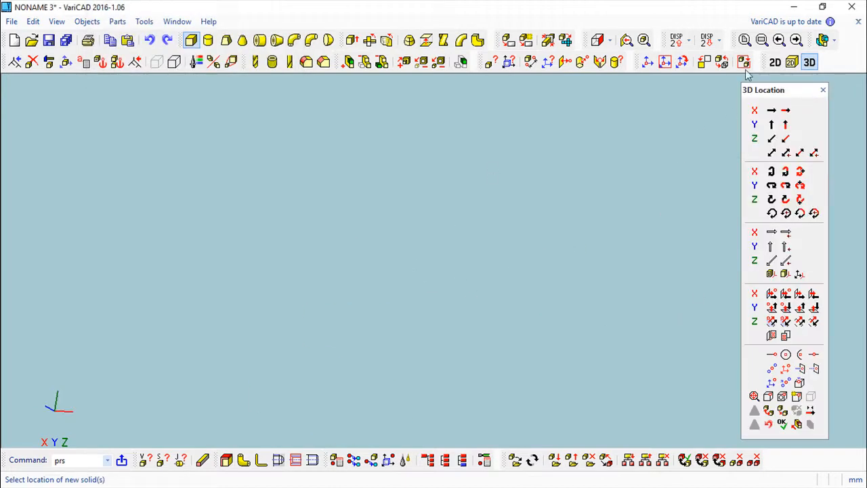
click(744, 40)
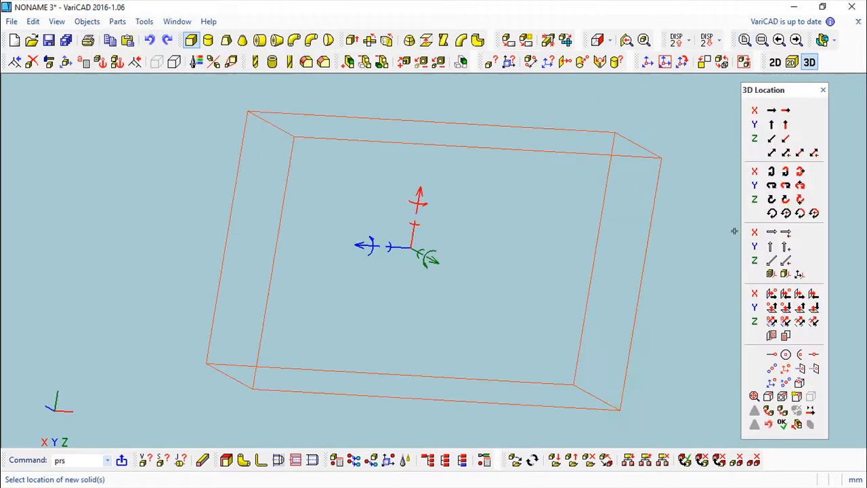
click(781, 423)
middle_drag(507, 299, 569, 122)
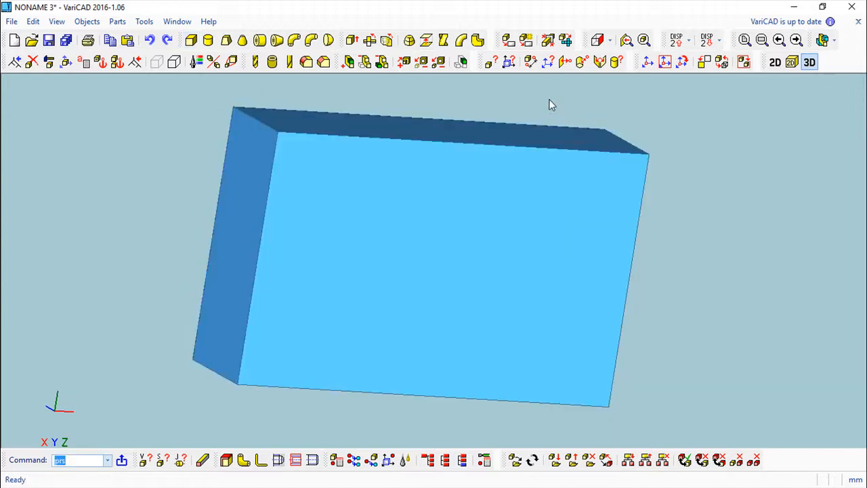
click(682, 63)
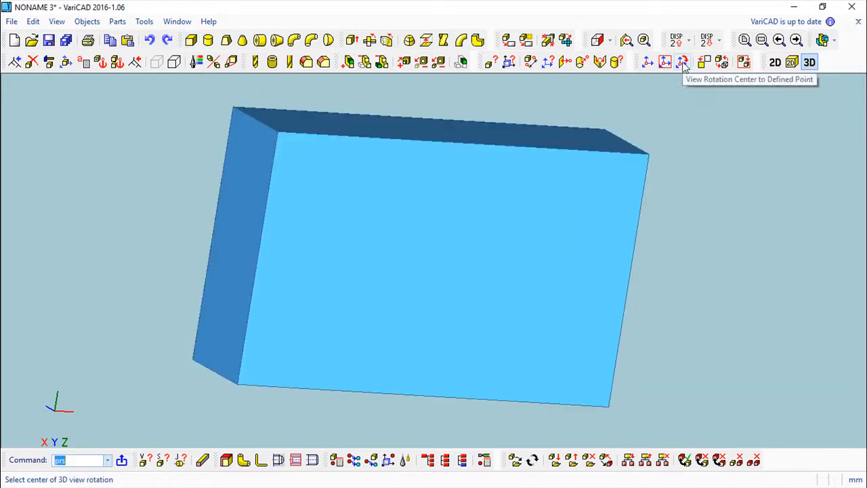
click(647, 155)
middle_drag(679, 231, 416, 253)
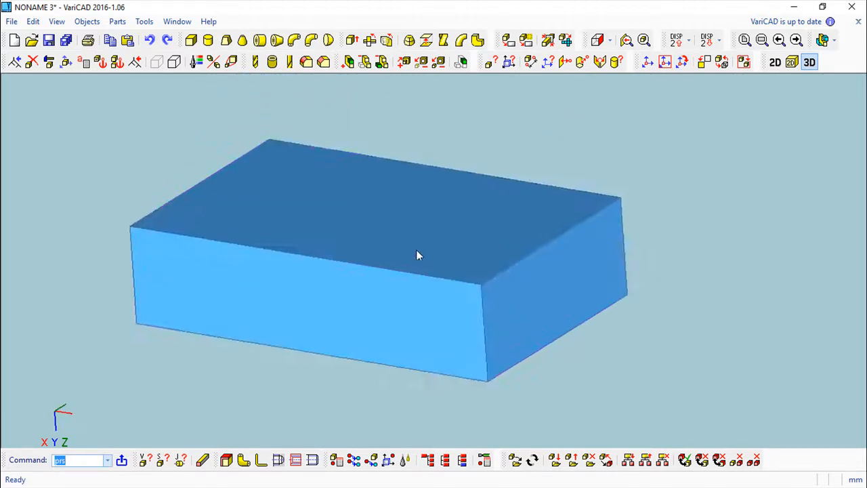
Fillet the box's vertical corner edges and front top edge with radius 10.
click(306, 61)
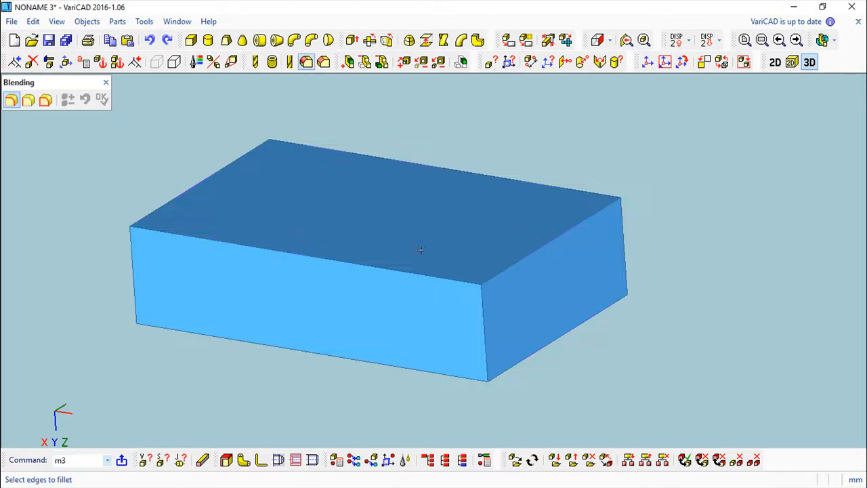
click(484, 312)
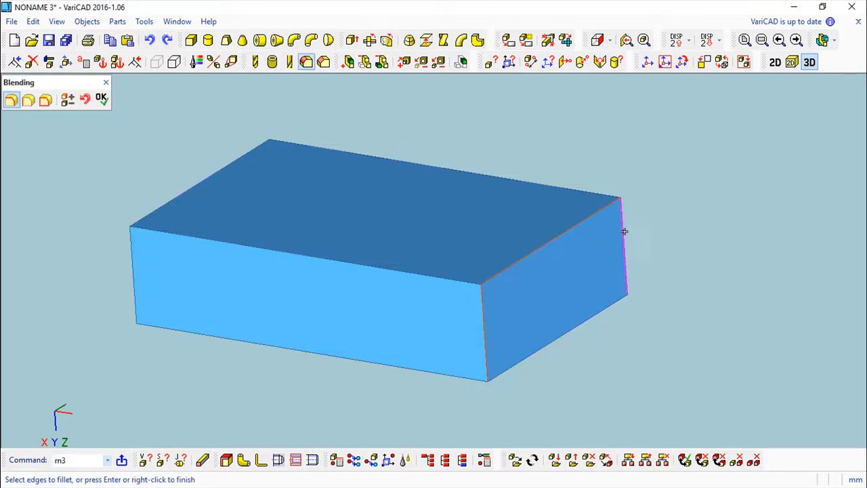
click(590, 193)
click(441, 277)
click(132, 271)
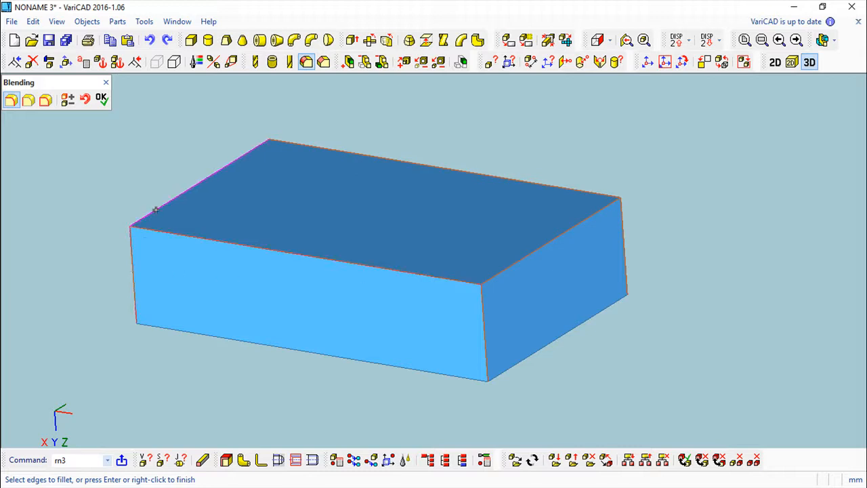
middle_drag(238, 257, 400, 276)
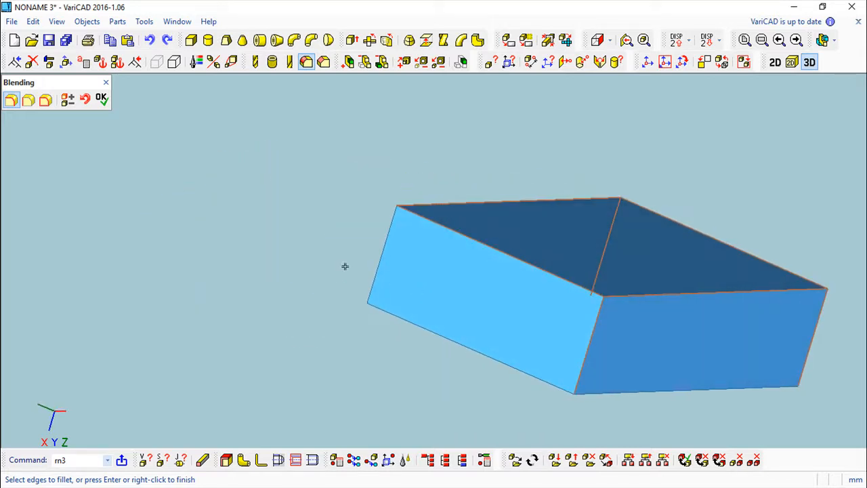
click(101, 99)
key(Return)
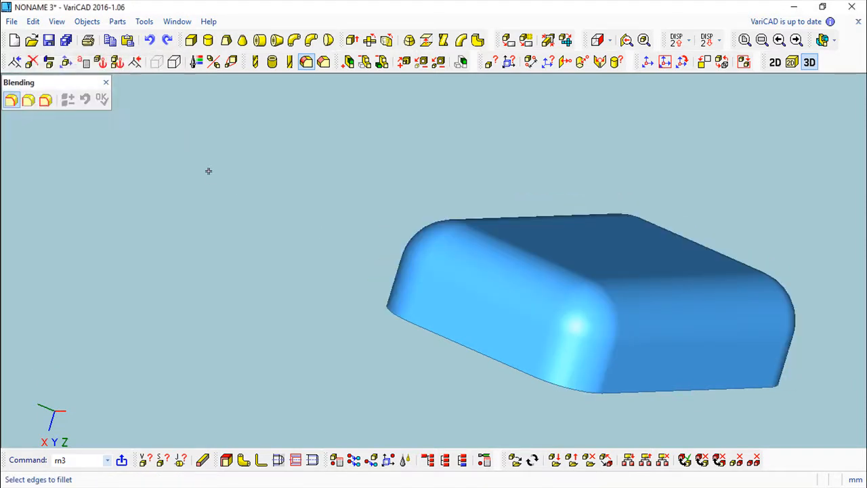
click(106, 83)
middle_drag(378, 272, 432, 237)
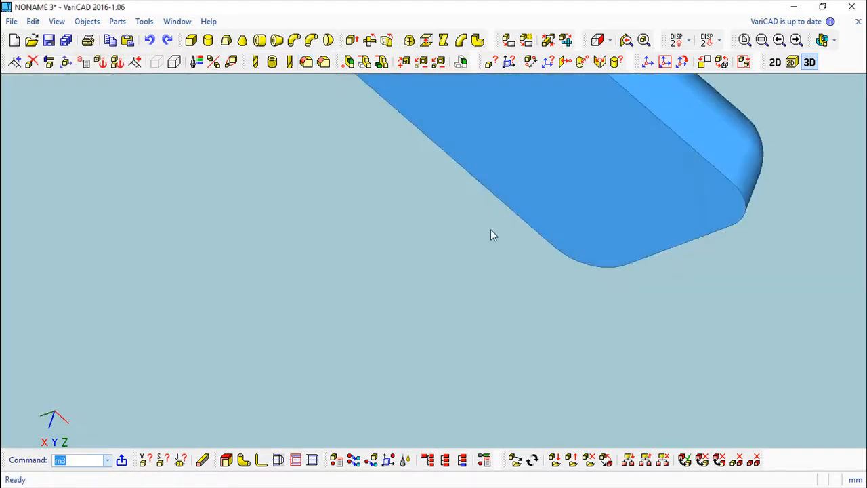
middle_drag(543, 290, 400, 295)
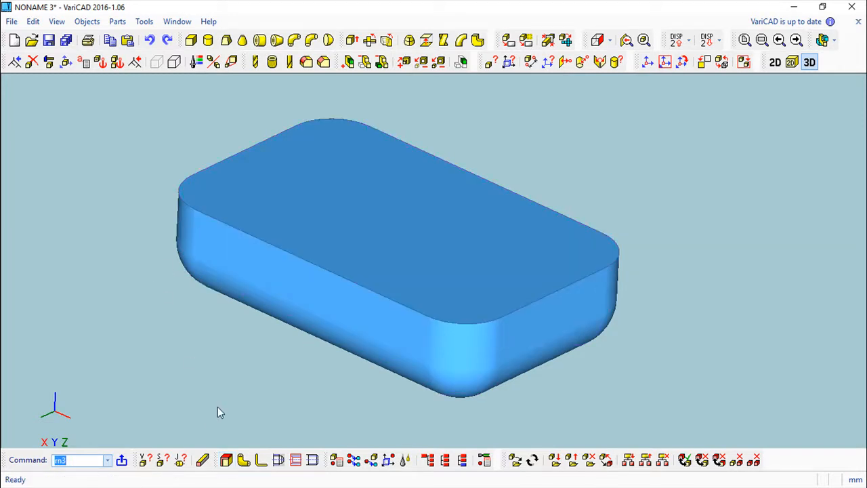
Shell the block with Offset Patches at 2 mm thickness, leaving the top face open.
click(228, 461)
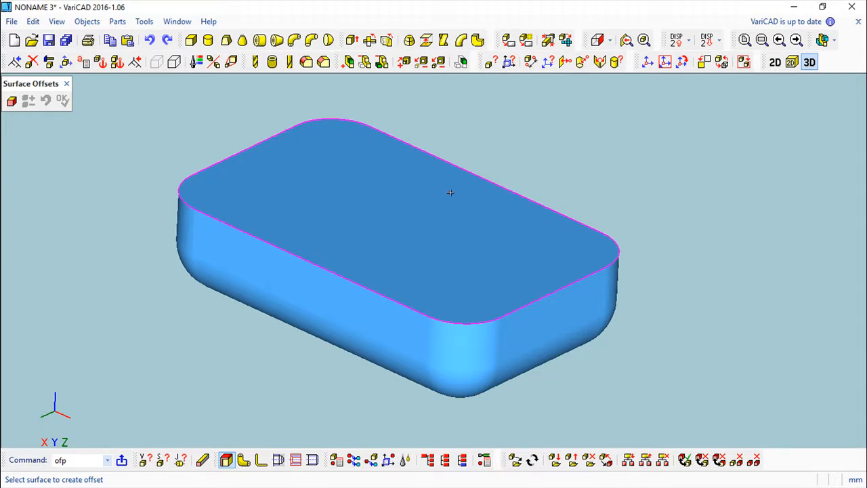
click(11, 102)
click(344, 196)
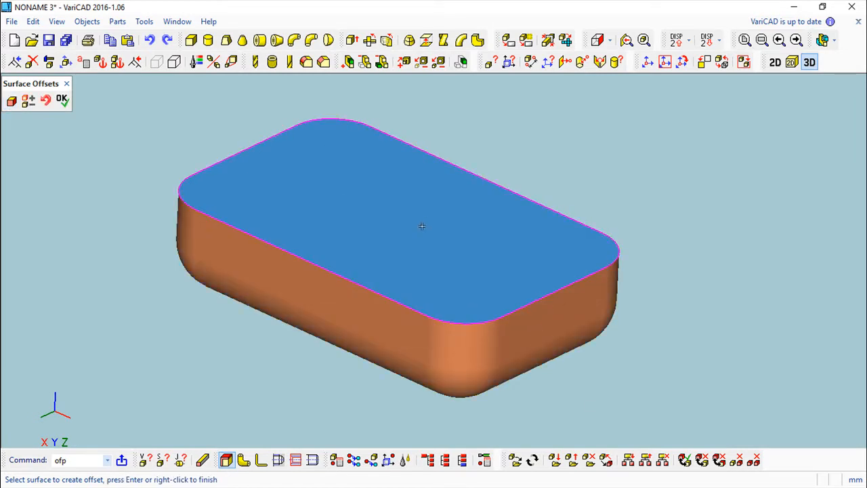
click(62, 99)
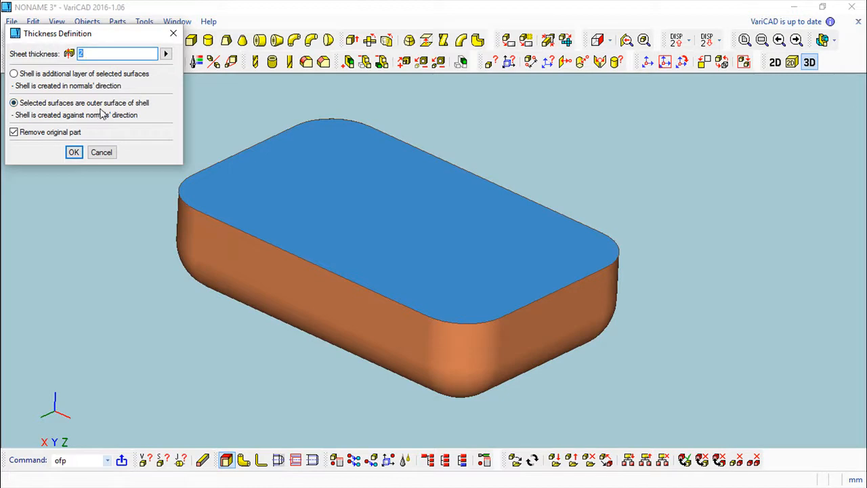
click(73, 151)
middle_drag(418, 168, 588, 199)
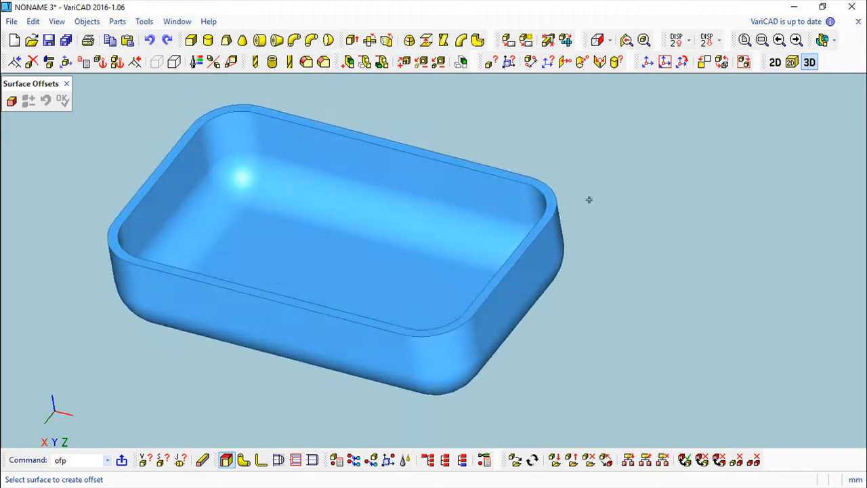
Undo the shell to view the solid block, then redo it.
click(66, 84)
click(150, 40)
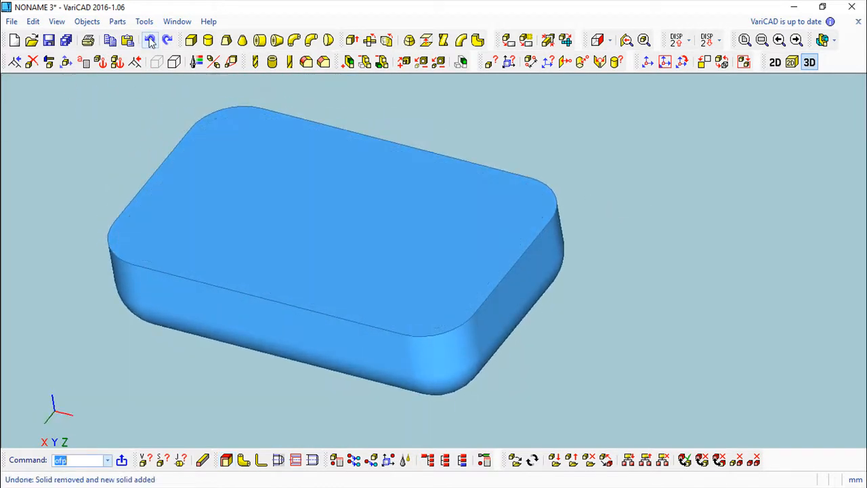
mouse_move(417, 258)
mouse_down()
mouse_move(434, 226)
mouse_move(422, 255)
mouse_up()
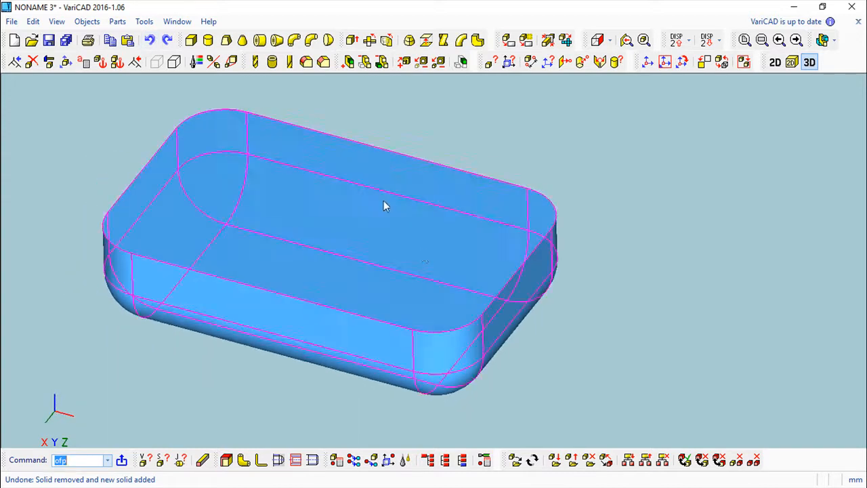
click(167, 40)
drag(467, 321, 603, 271)
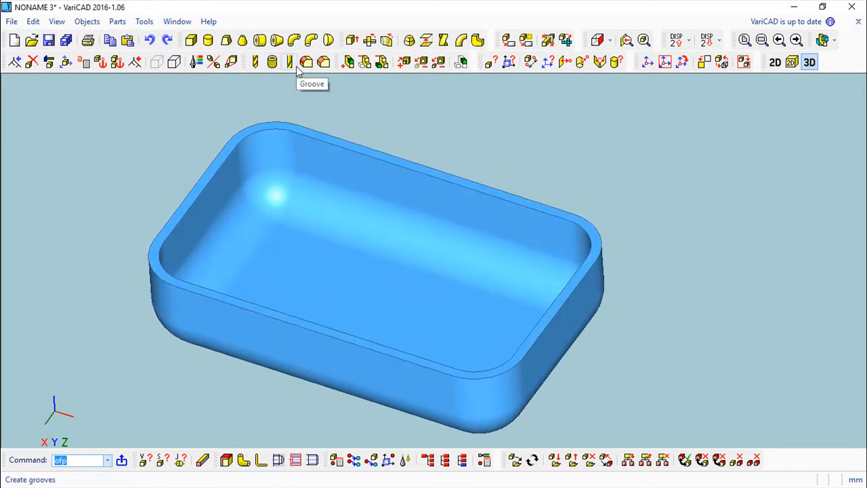
Drill a diameter 10, depth 100 hole in the tray, then undo it and the shell.
click(255, 62)
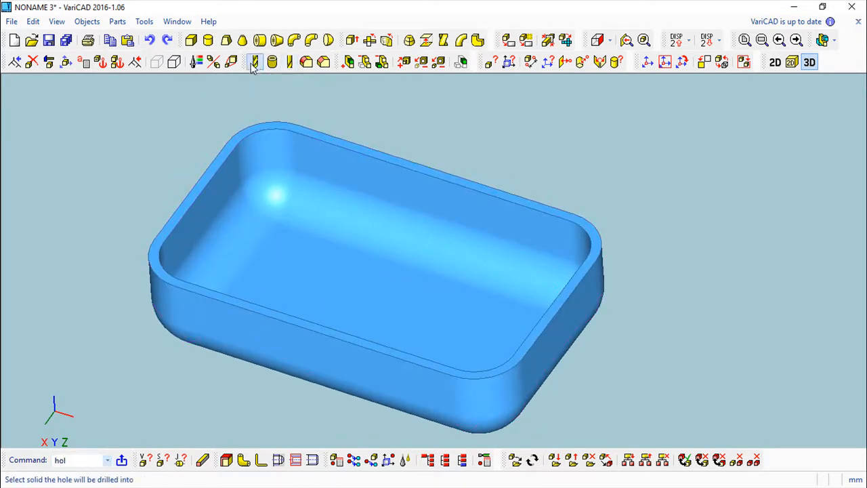
click(395, 311)
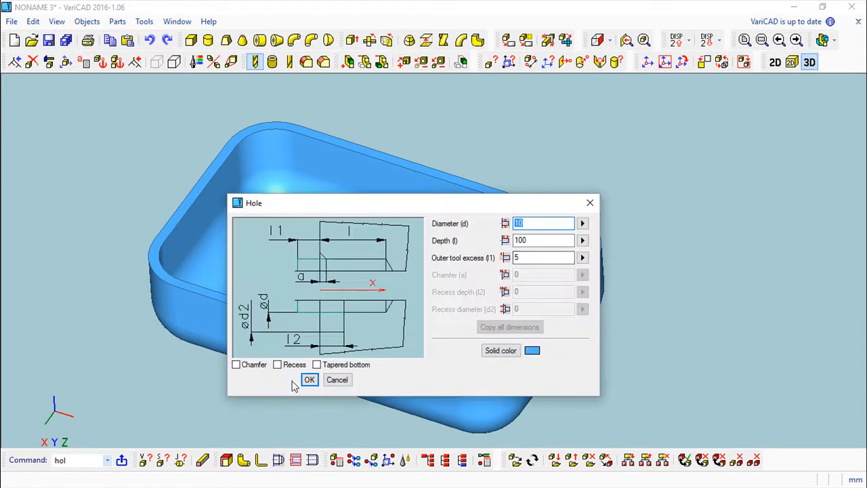
click(309, 379)
click(781, 423)
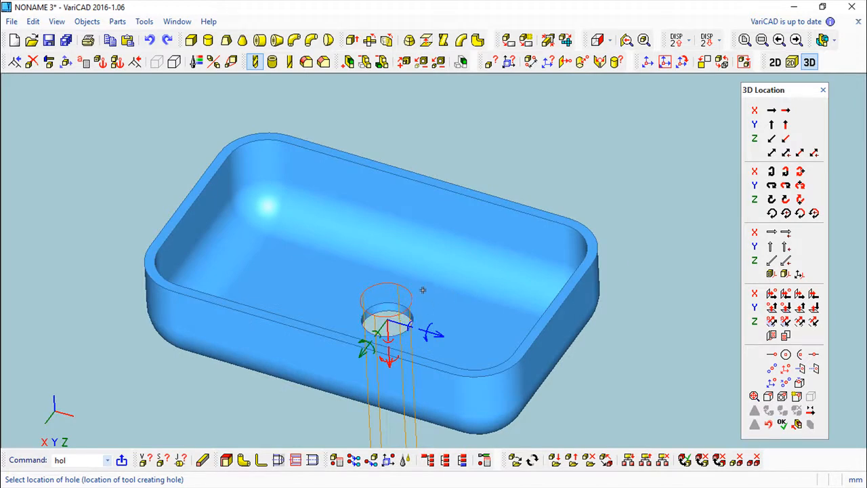
key(Escape)
click(149, 40)
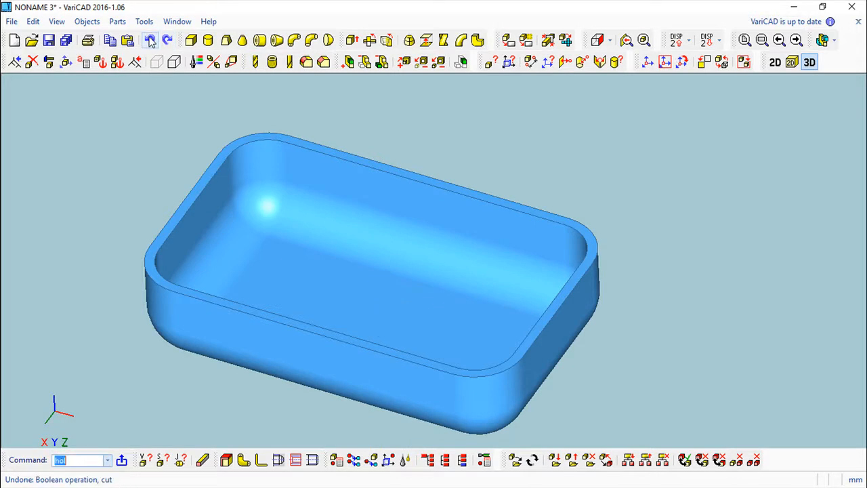
click(149, 40)
Drill a diameter 10 hole straight down through the solid block.
click(256, 62)
click(321, 230)
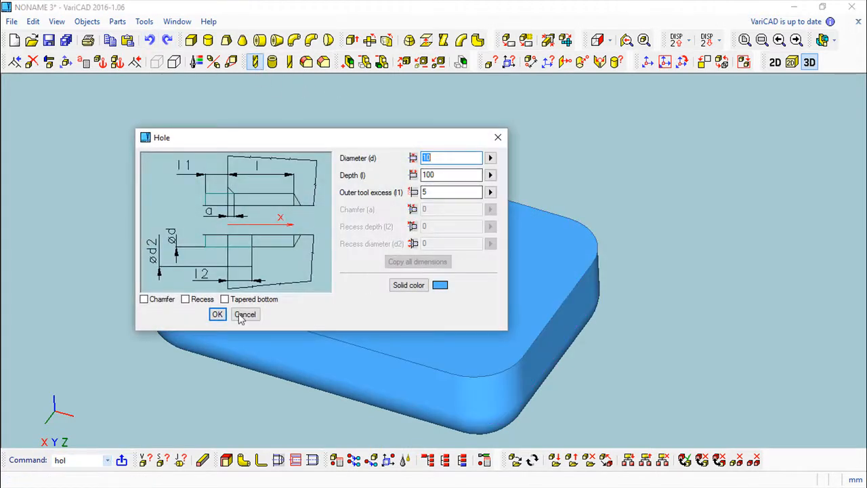
click(217, 315)
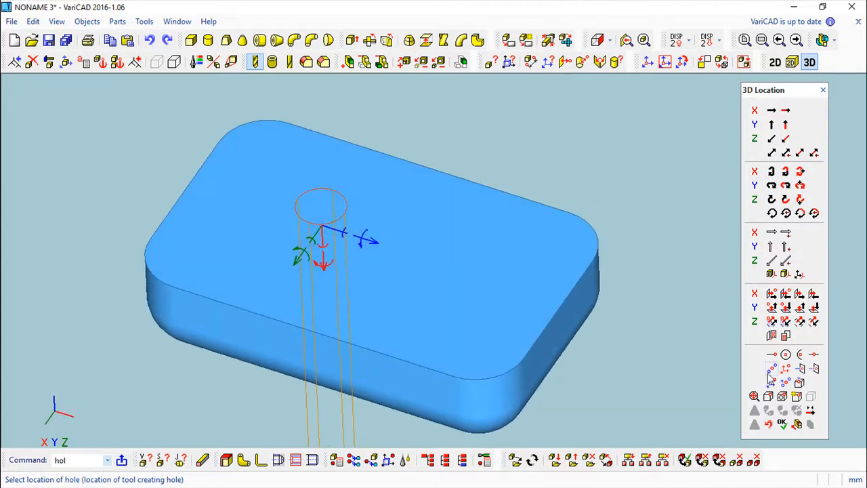
click(783, 424)
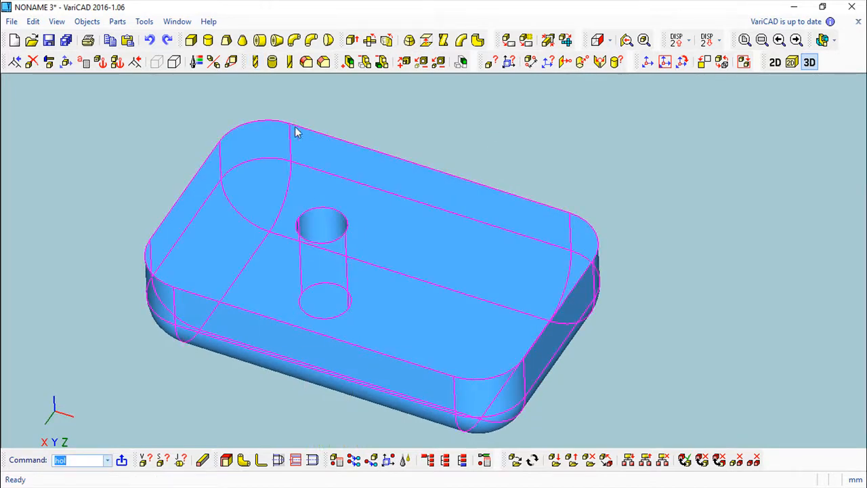
Offset all faces except the top at thickness 2, leaving a tube around the hole.
click(226, 460)
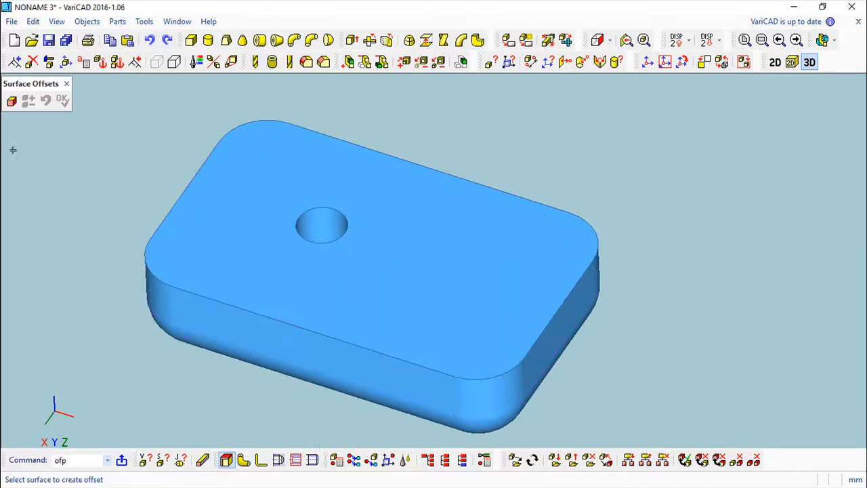
click(12, 102)
click(432, 250)
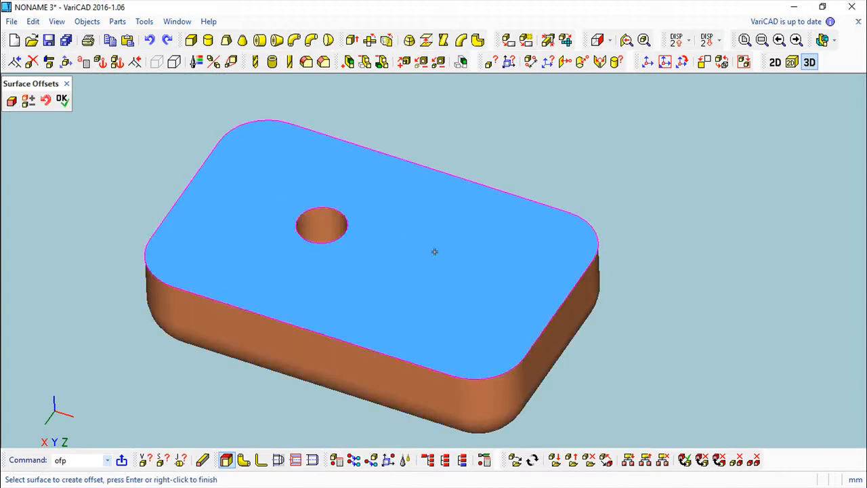
click(63, 101)
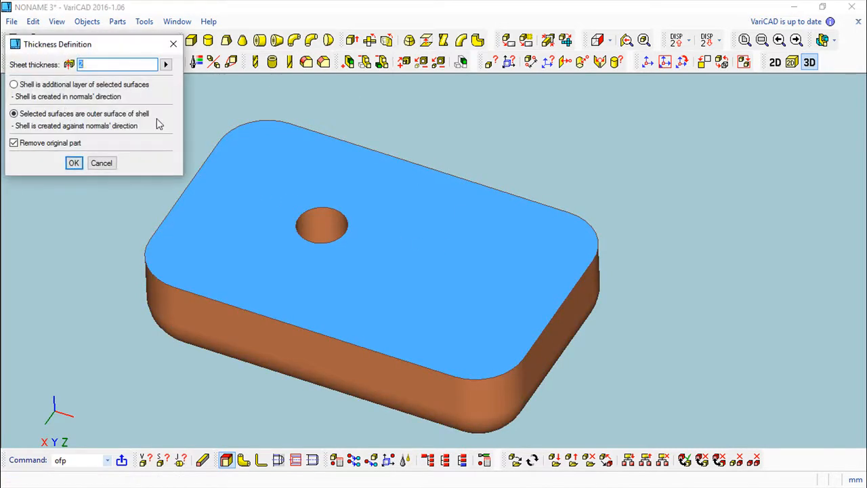
click(72, 163)
middle_drag(615, 224, 614, 253)
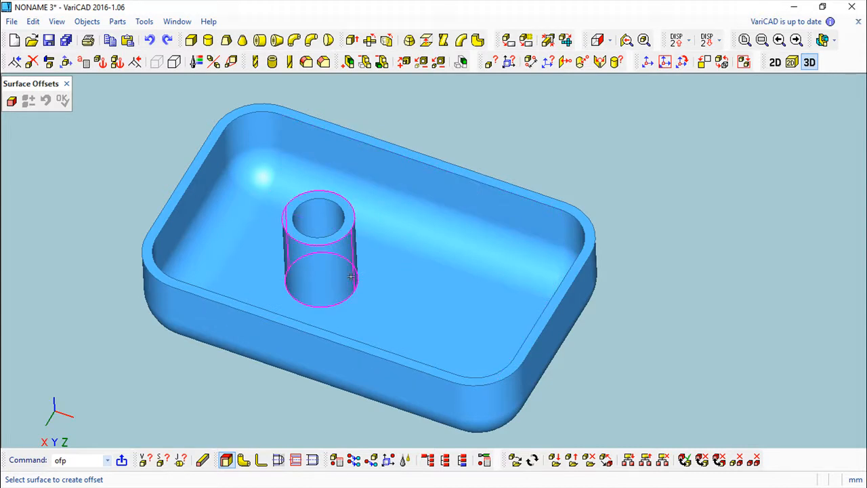
click(66, 83)
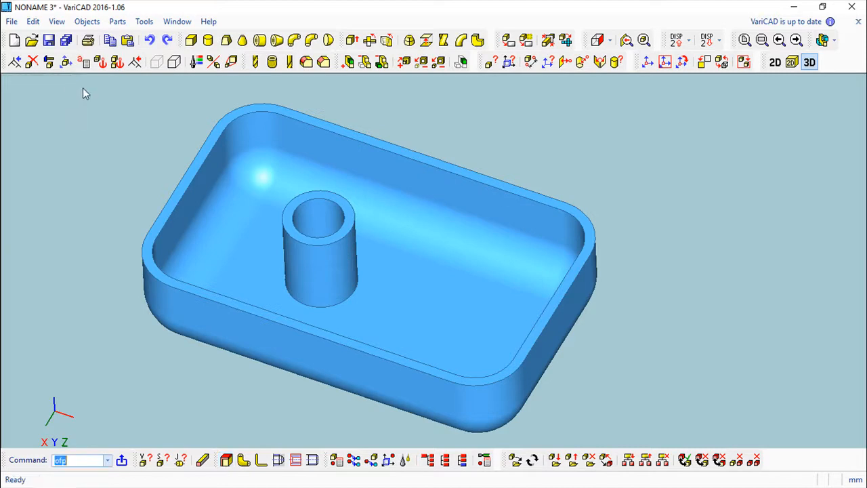
Delete the tray from the scene.
click(31, 62)
click(359, 248)
right_click(679, 282)
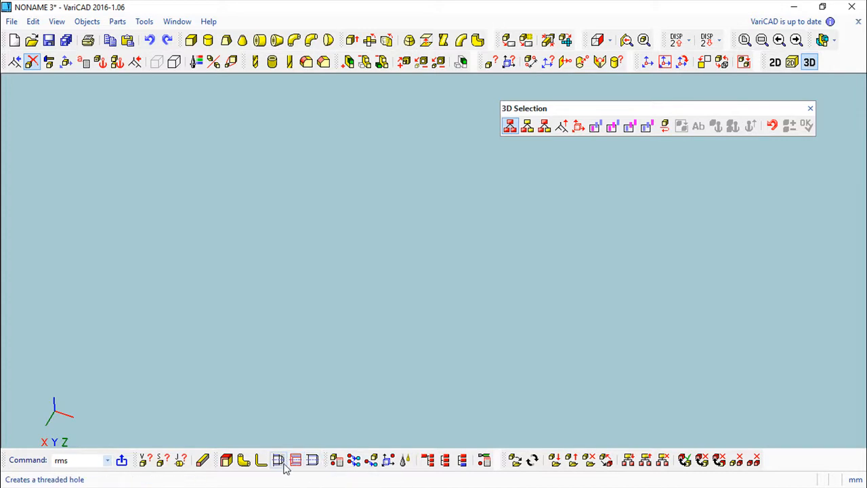
Insert a new 50 × 80 × 20 box solid and adjust the view around it.
click(191, 40)
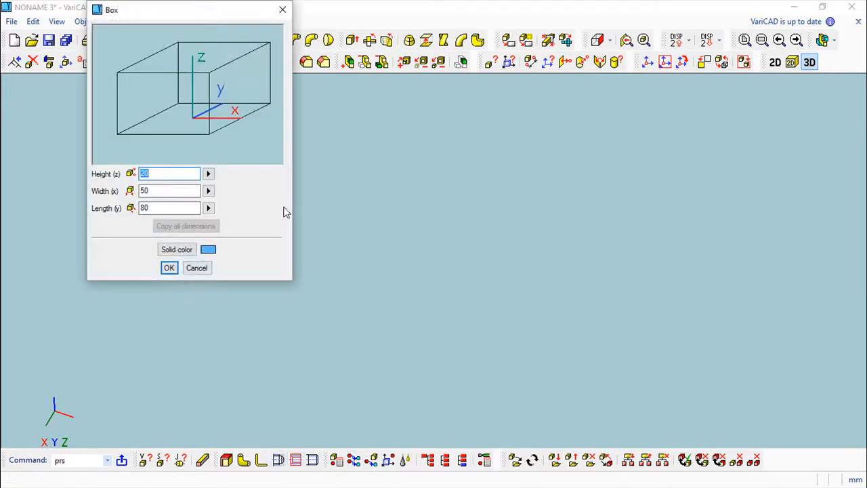
click(169, 268)
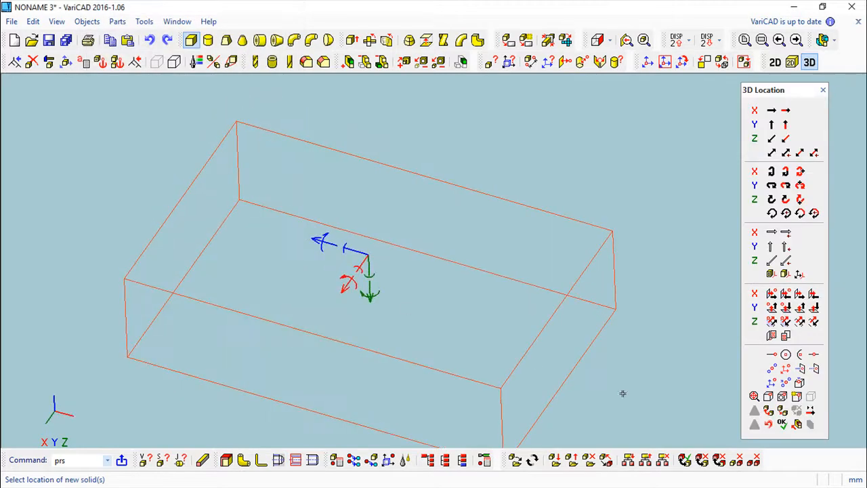
click(781, 425)
scroll(441, 276, down, 3)
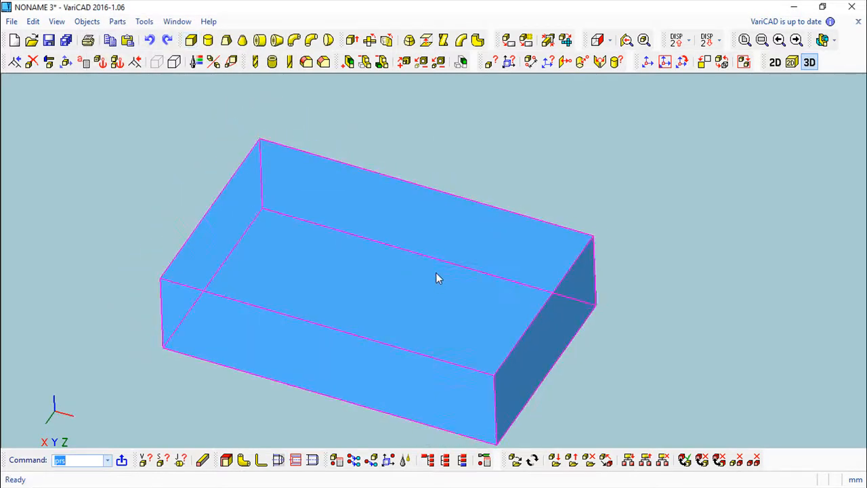
middle_drag(438, 278, 429, 245)
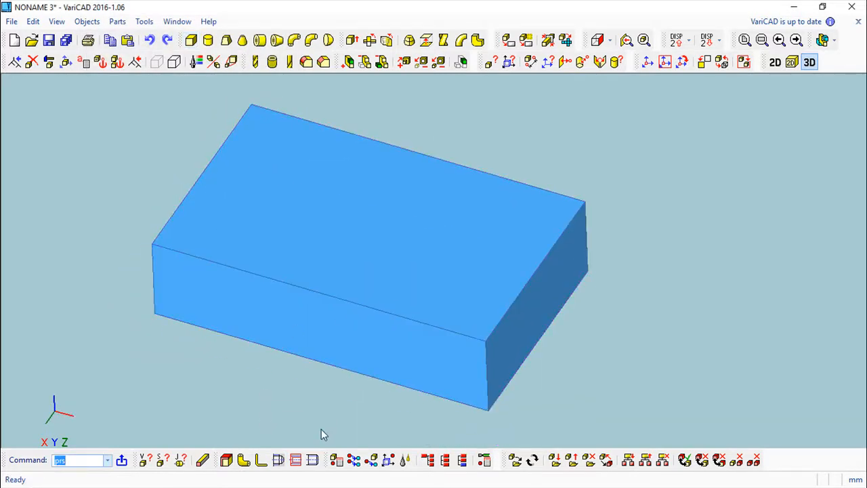
Drill an M10x1 threaded hole into the box, then undo it.
click(277, 461)
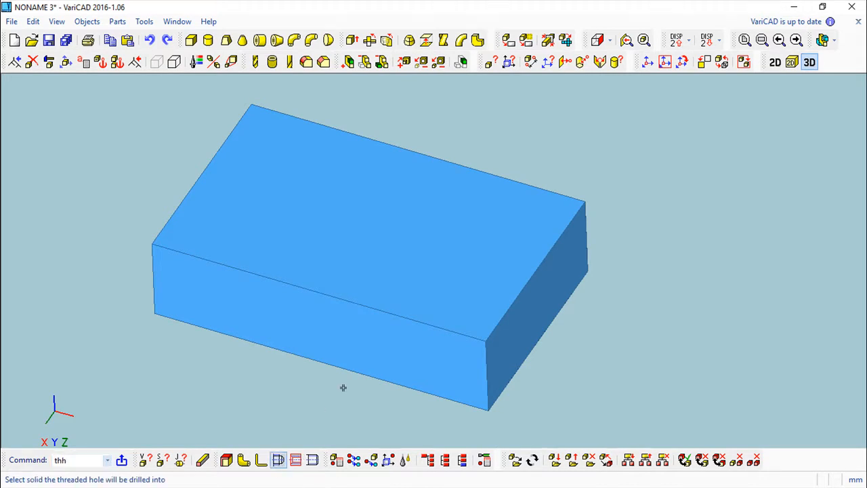
click(342, 226)
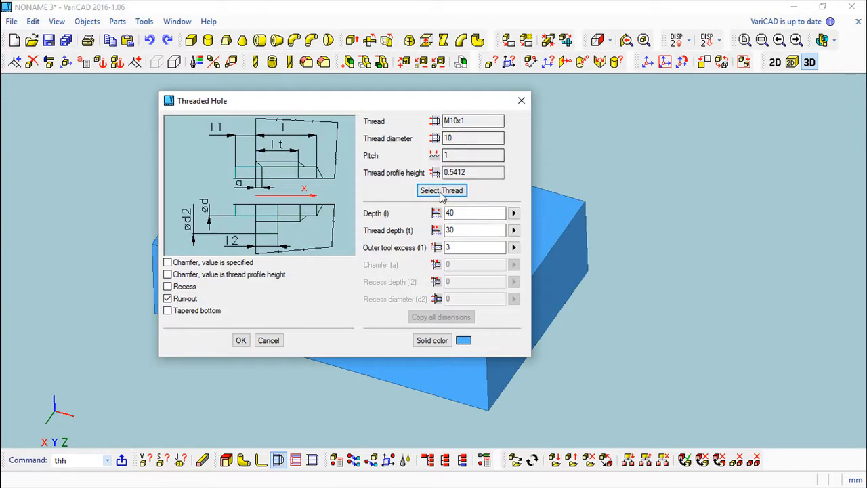
click(241, 340)
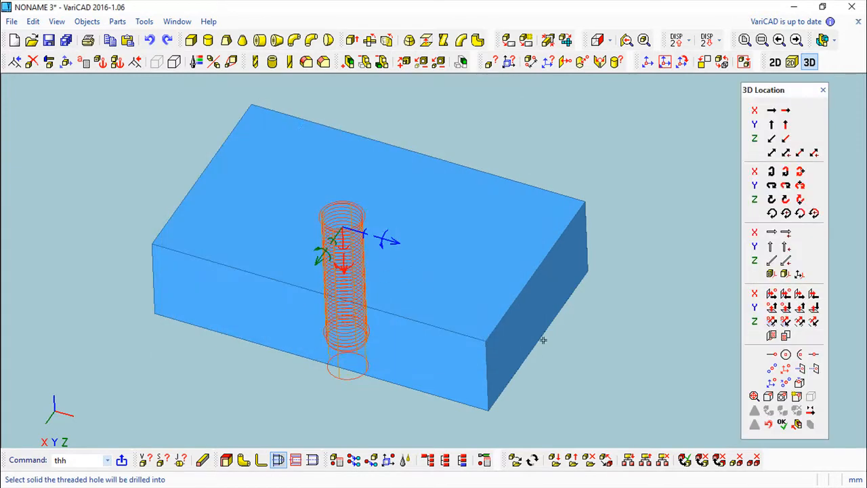
click(456, 313)
middle_drag(397, 252, 391, 275)
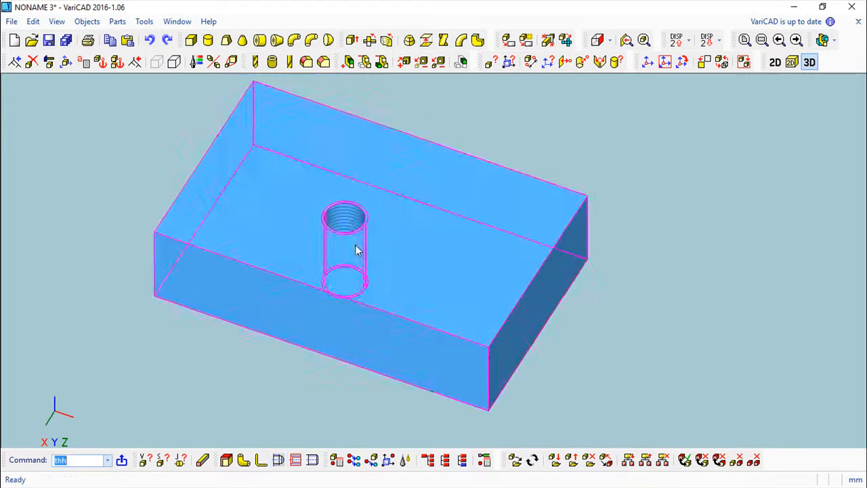
click(149, 40)
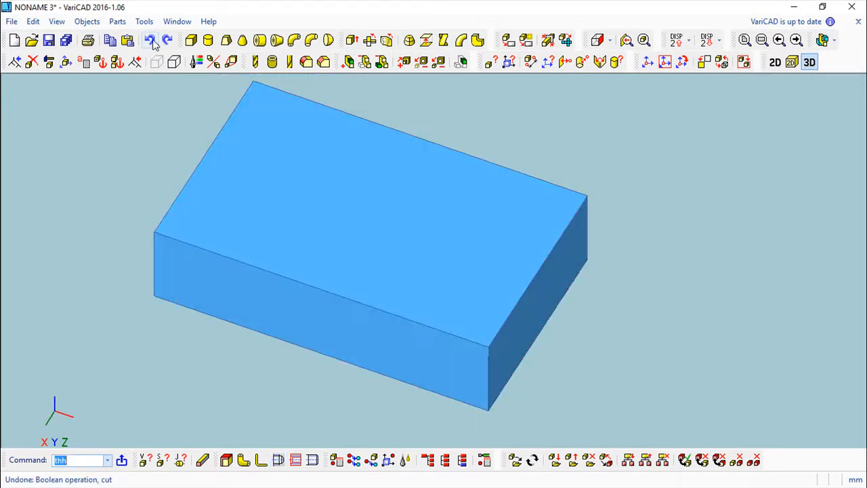
Delete the box, leaving the scene empty.
click(32, 61)
click(359, 237)
right_click(648, 264)
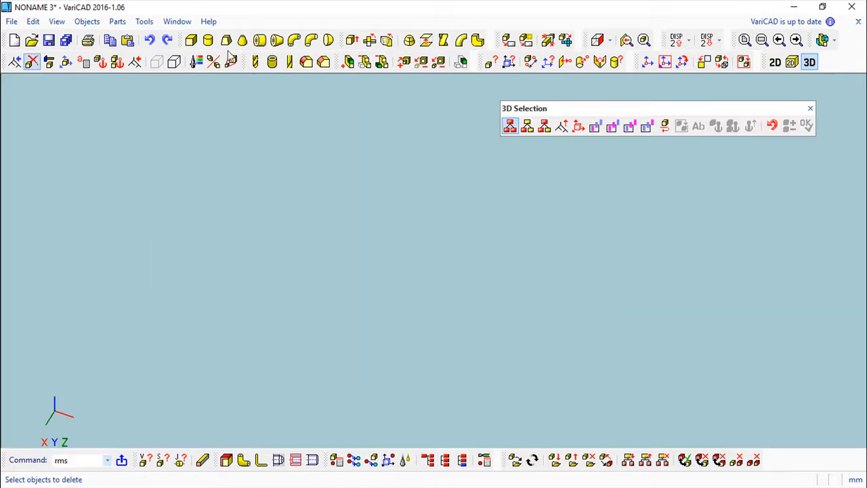
Create an M16 threaded cylinder, length 30, thread length 20, fillet 0.5.
click(313, 461)
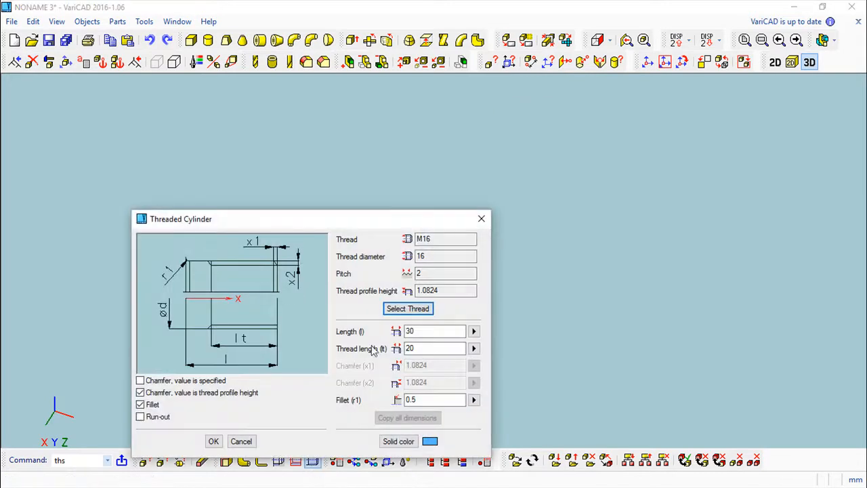
drag(397, 223, 381, 128)
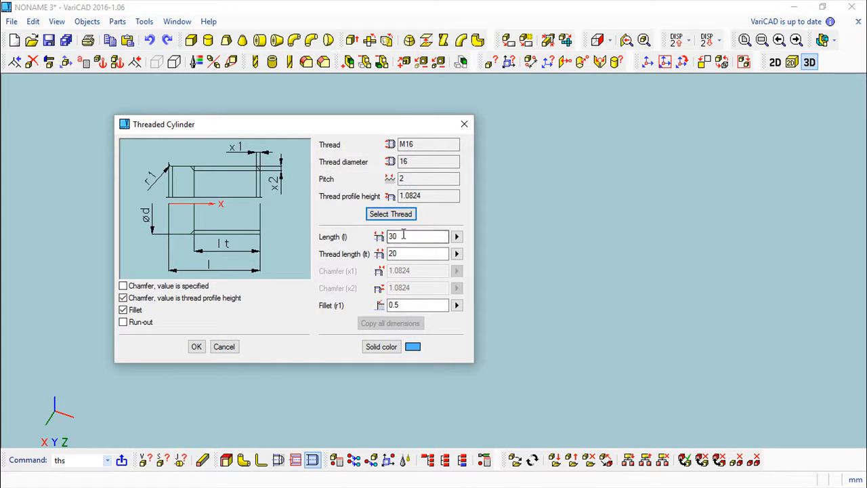
click(196, 347)
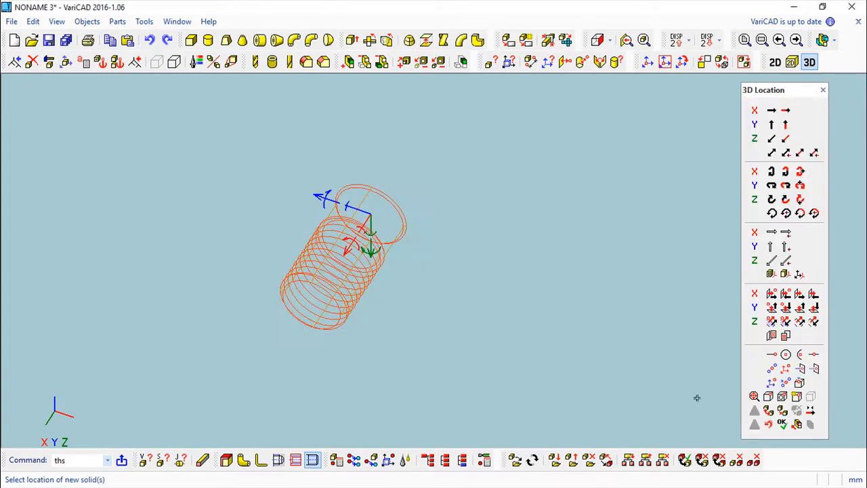
click(782, 424)
Orbit and zoom all to inspect the threaded cylinder from several angles.
middle_drag(441, 308, 470, 210)
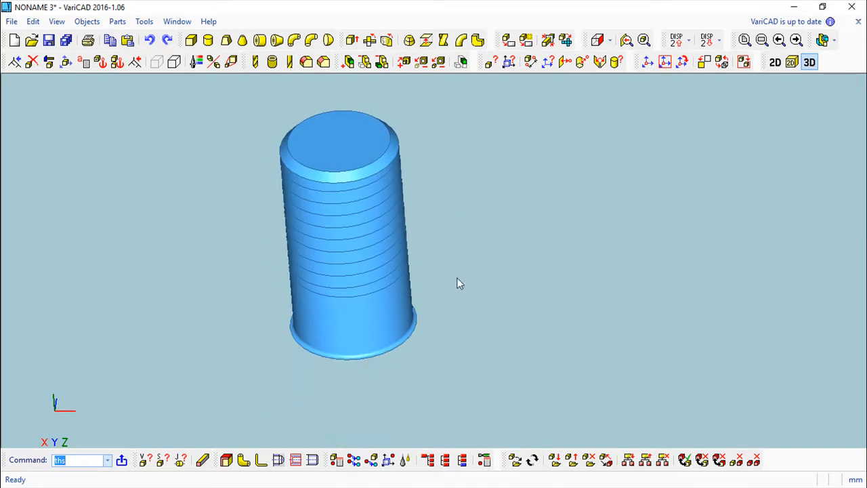
mouse_move(442, 405)
middle_down()
mouse_move(470, 322)
mouse_move(470, 348)
mouse_move(464, 292)
mouse_move(490, 197)
mouse_move(526, 373)
mouse_move(457, 240)
mouse_move(453, 323)
mouse_move(484, 370)
mouse_move(512, 347)
middle_up()
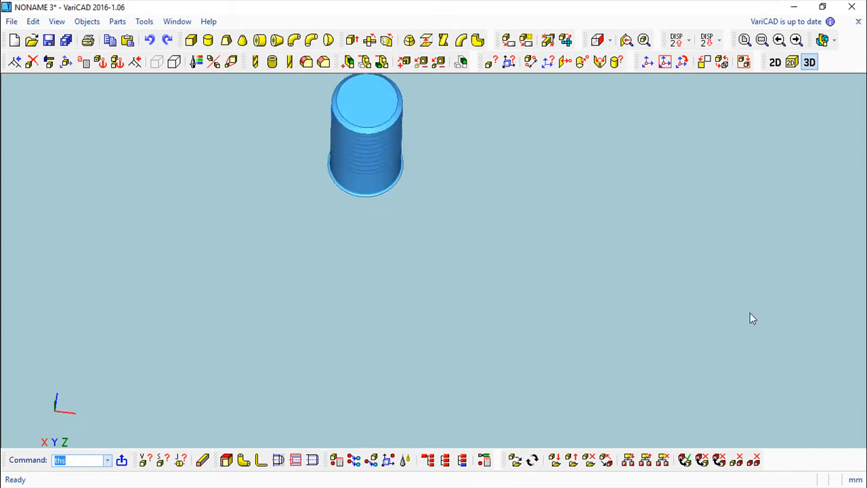
click(744, 40)
middle_drag(626, 275, 535, 258)
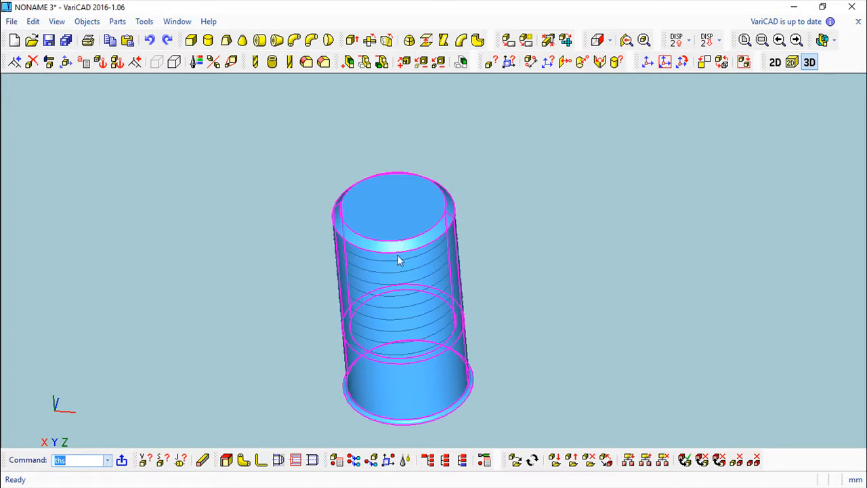
middle_drag(424, 252, 493, 180)
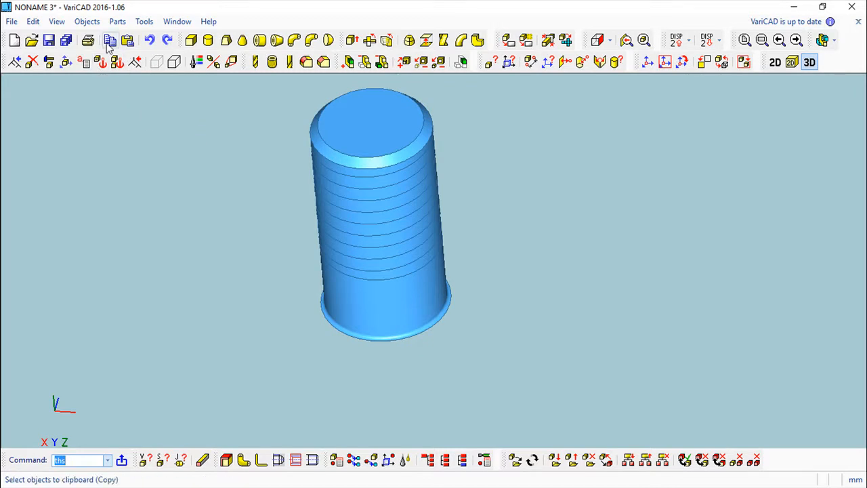
click(86, 21)
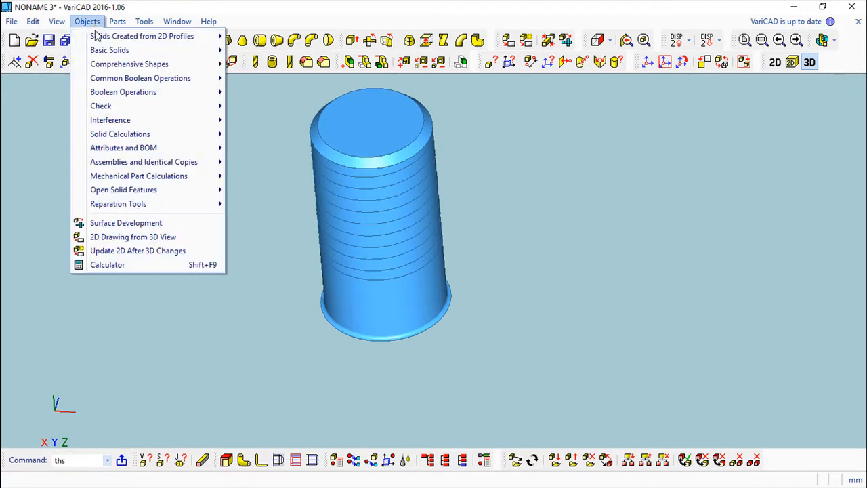
Export front, left and top 2D views of the M16 cylinder, then go back to 3D.
click(134, 237)
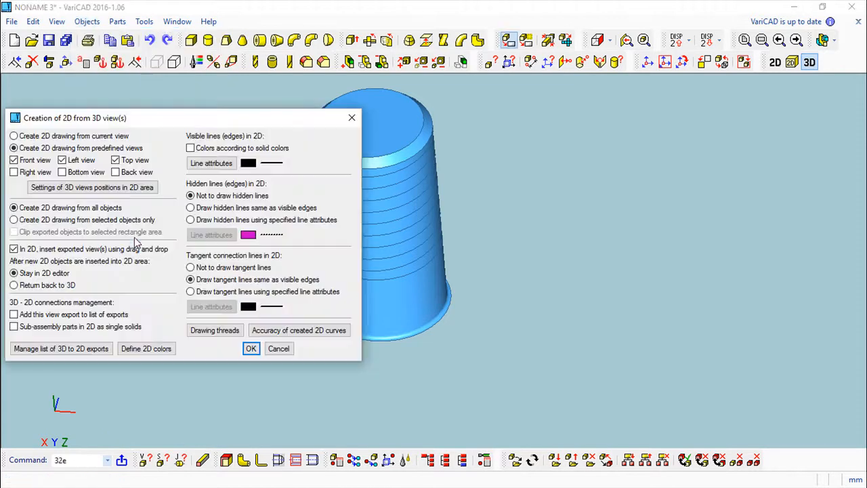
click(250, 348)
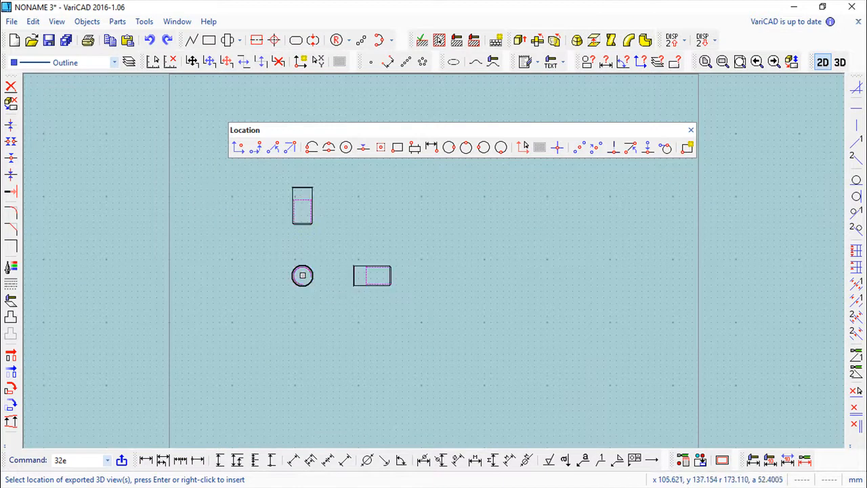
click(302, 275)
scroll(325, 224, up, 2)
scroll(326, 224, up, 2)
middle_drag(321, 223, 374, 228)
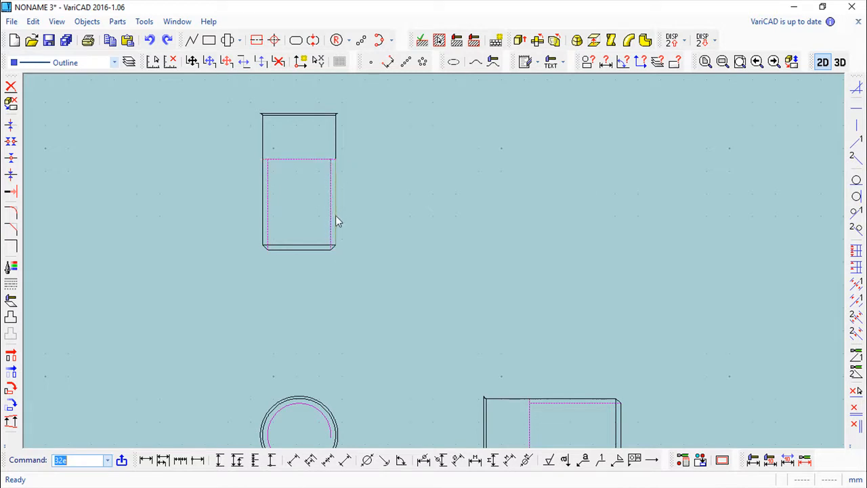
scroll(335, 215, down, 1)
click(840, 61)
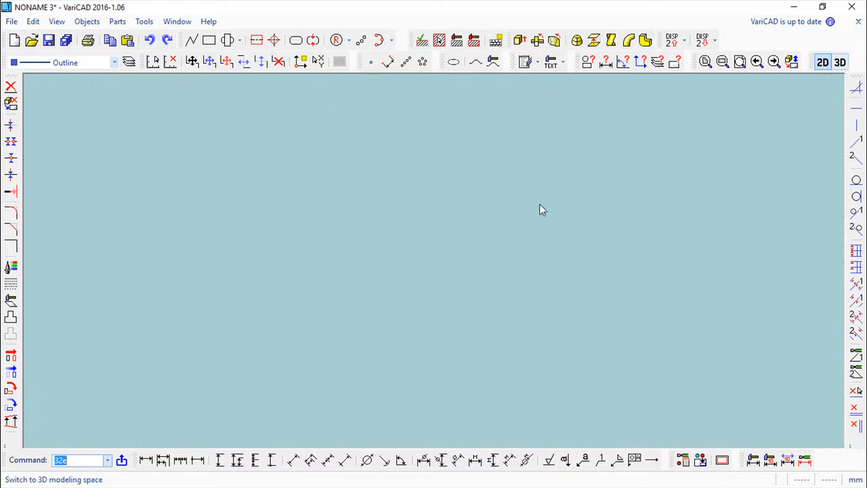
scroll(458, 261, down, 2)
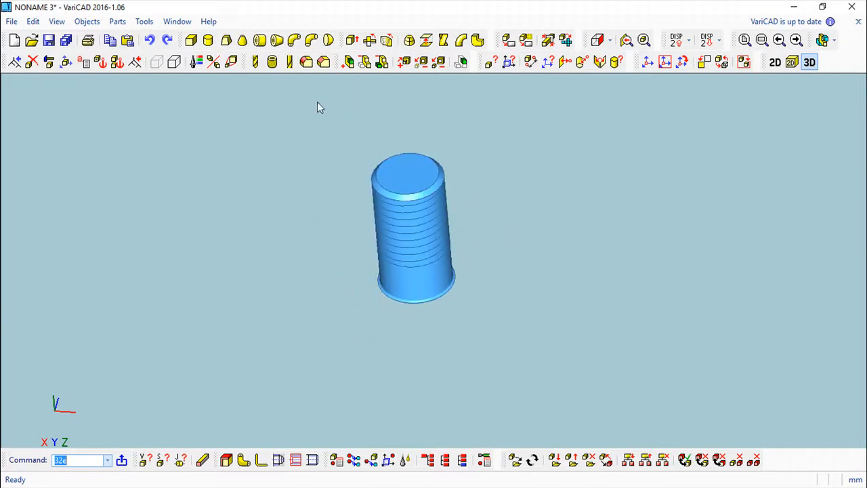
Add a plain cylinder, 20 diameter and 50 long, beside the threaded cylinder.
click(208, 40)
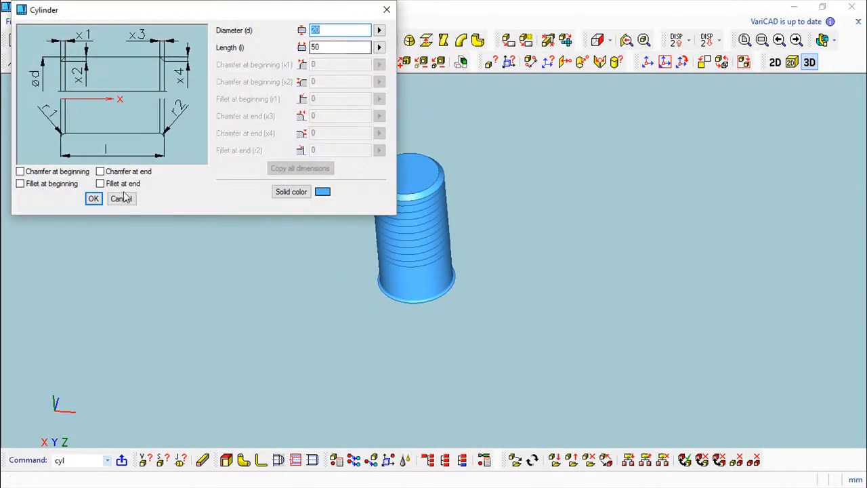
click(93, 199)
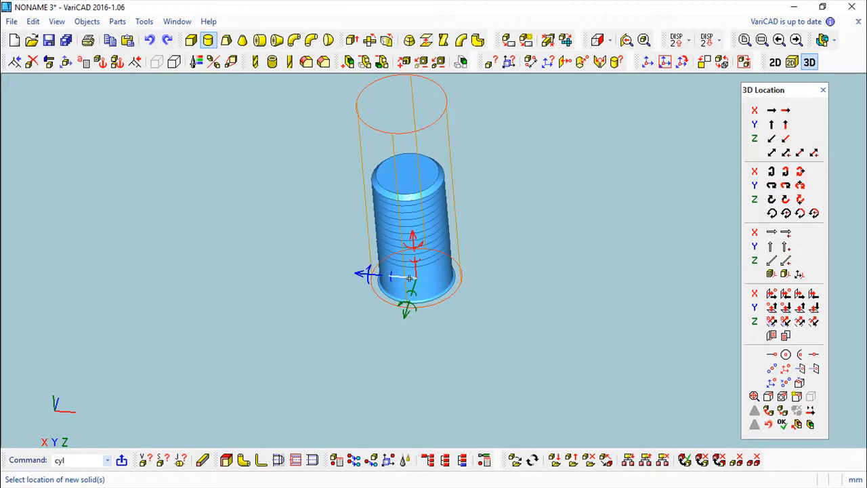
click(781, 424)
middle_drag(405, 302, 541, 398)
scroll(470, 357, up, 1)
middle_drag(455, 334, 481, 346)
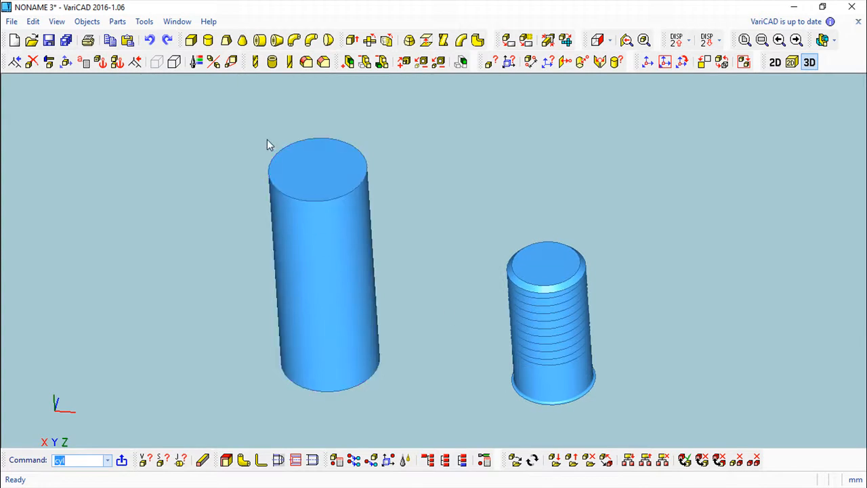
Cut an M18 outer thread, length 10, tool diameter 20, into the tall cylinder's upper end.
click(296, 460)
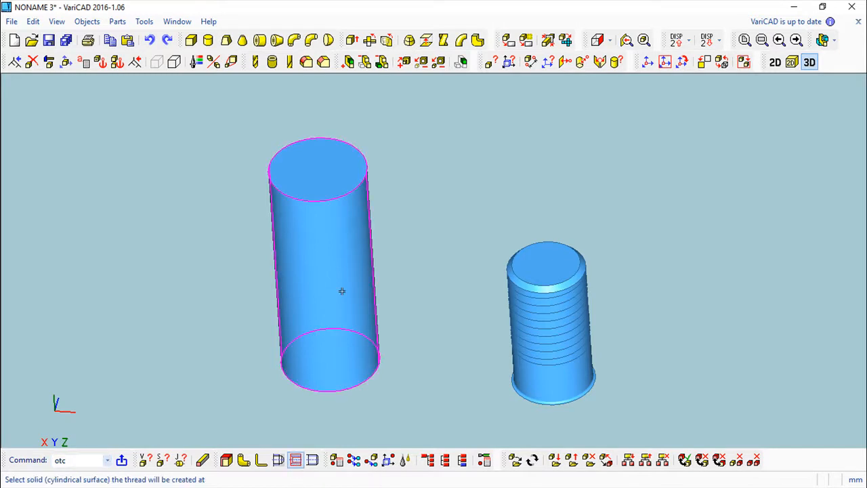
click(352, 223)
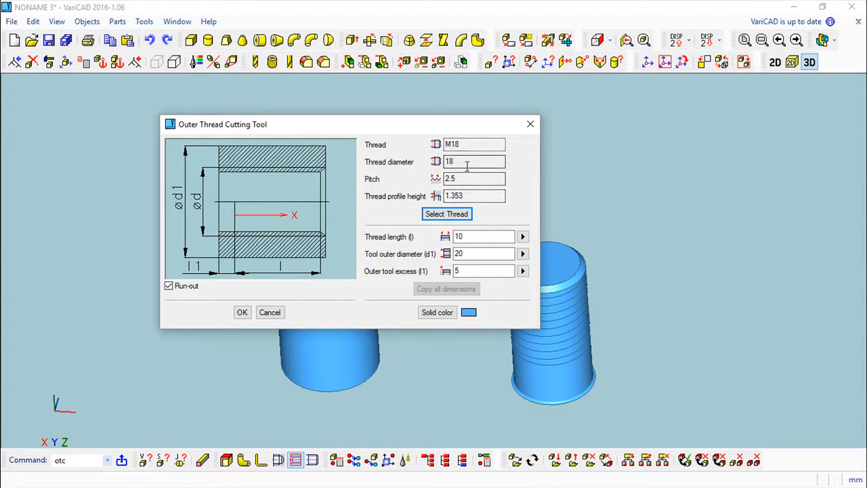
double_click(470, 236)
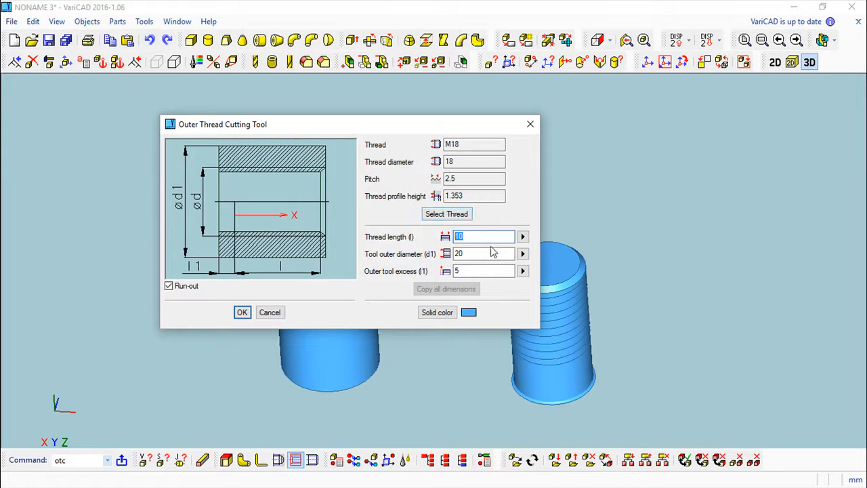
double_click(467, 254)
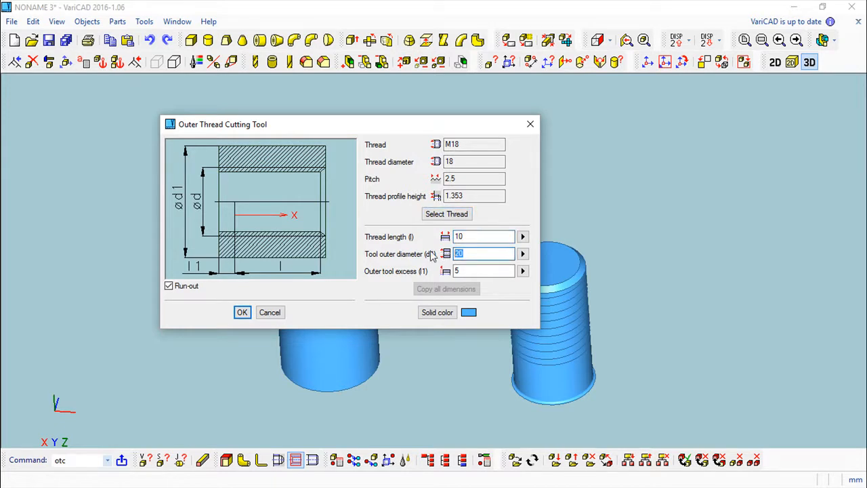
click(239, 314)
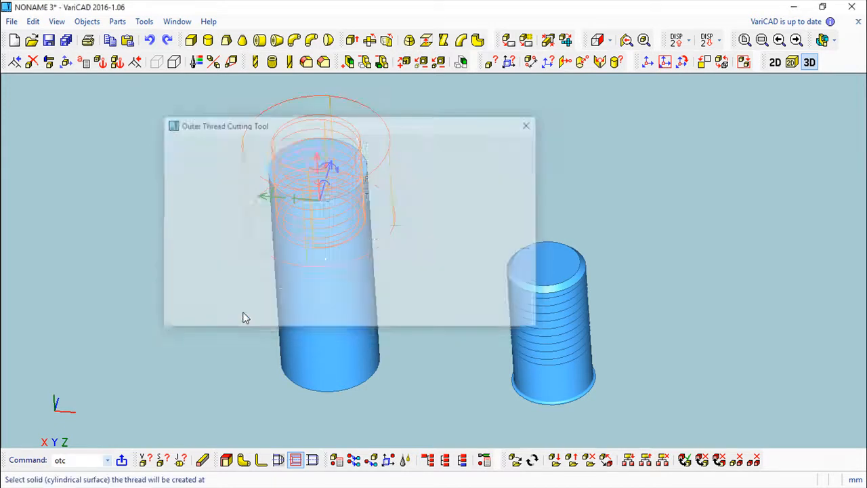
middle_drag(463, 267, 442, 187)
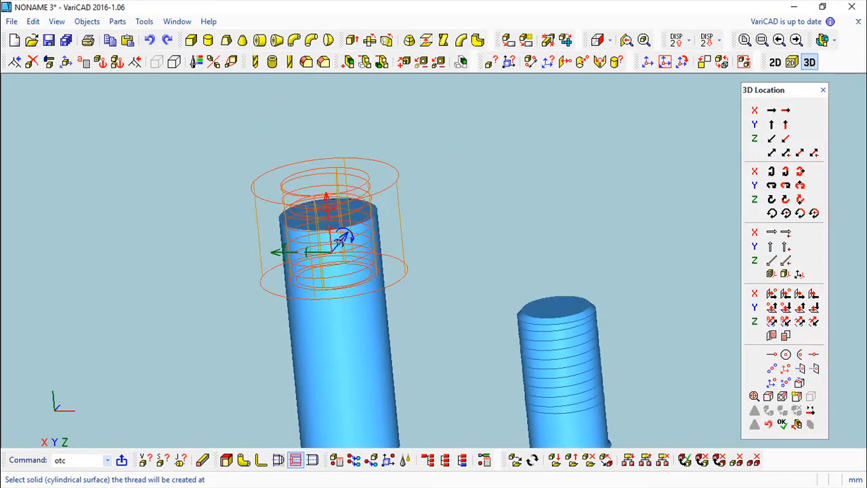
click(330, 235)
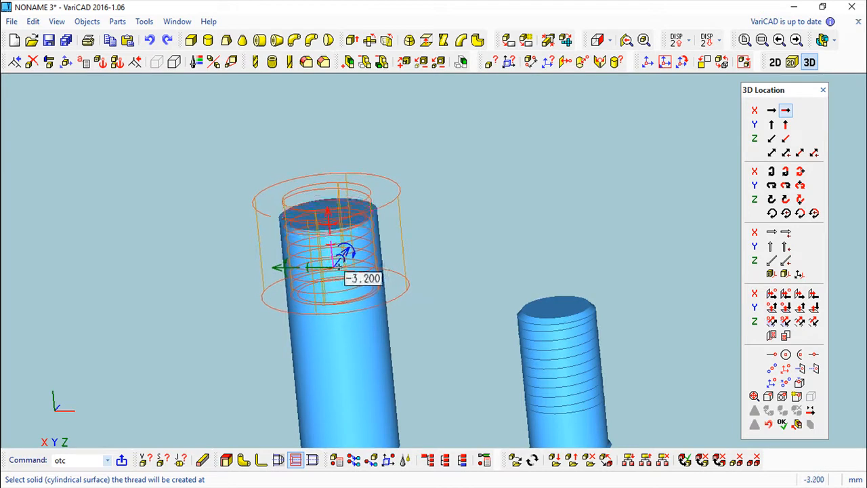
click(338, 274)
click(781, 423)
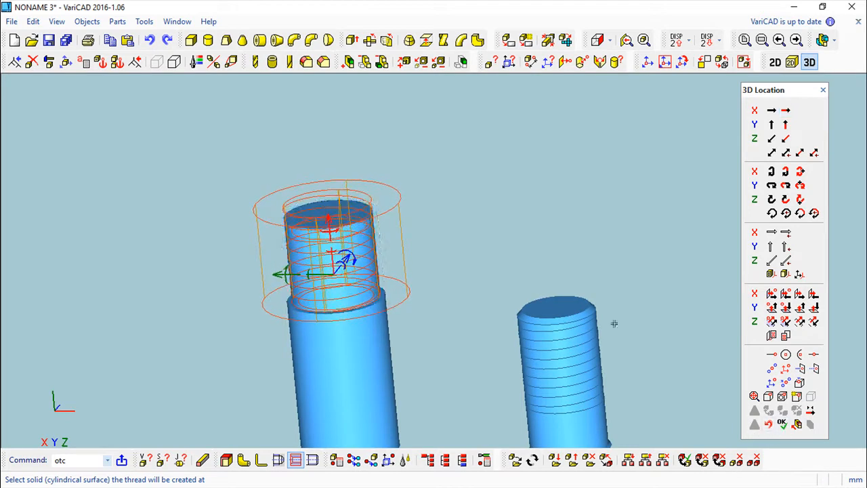
middle_drag(481, 252, 481, 317)
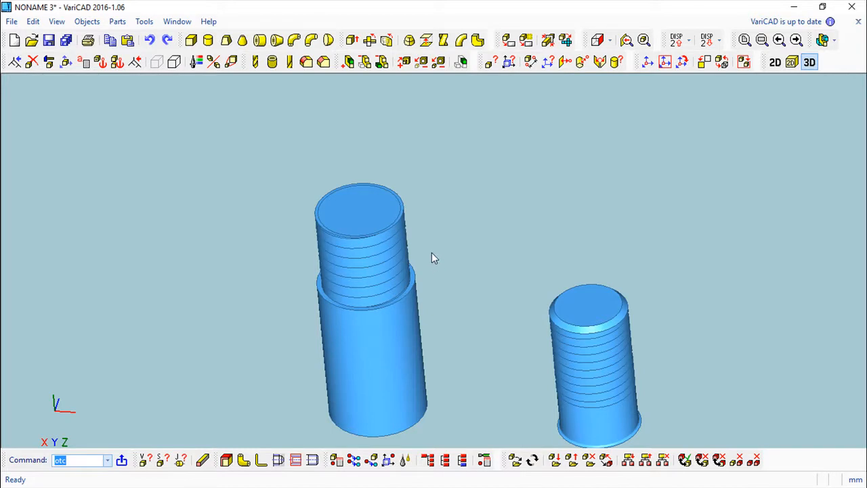
Export front, left and top 2D views of the tall threaded cylinder, then return to 3D.
scroll(438, 252, down, 1)
middle_drag(439, 249, 399, 208)
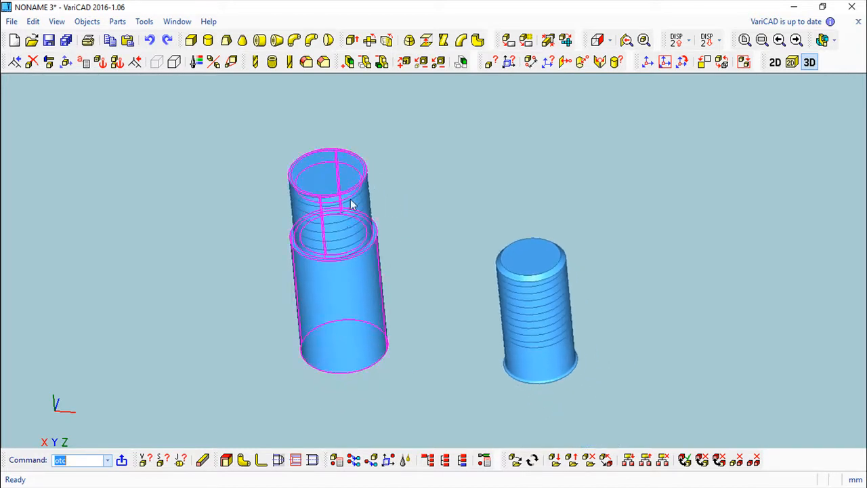
click(87, 21)
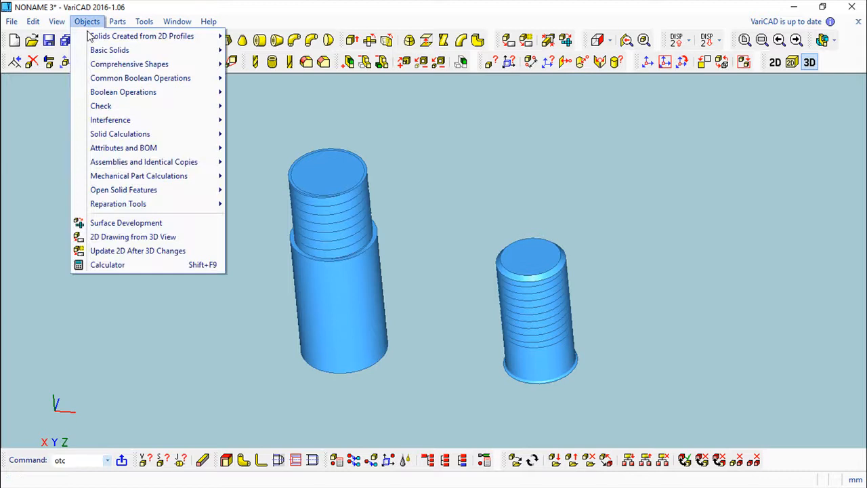
click(124, 237)
click(279, 345)
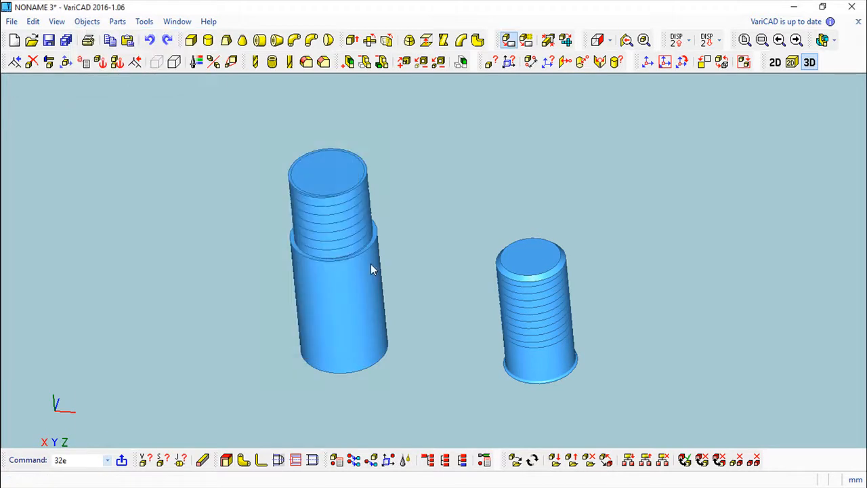
click(500, 290)
scroll(494, 240, up, 5)
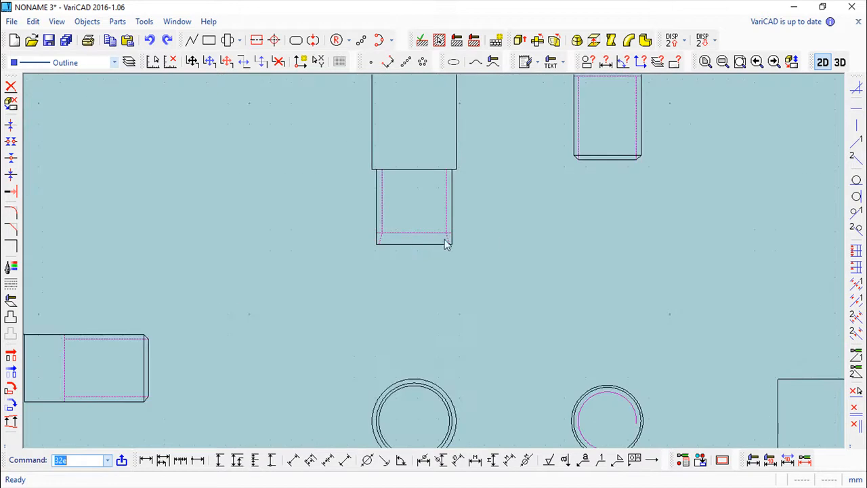
scroll(437, 247, down, 2)
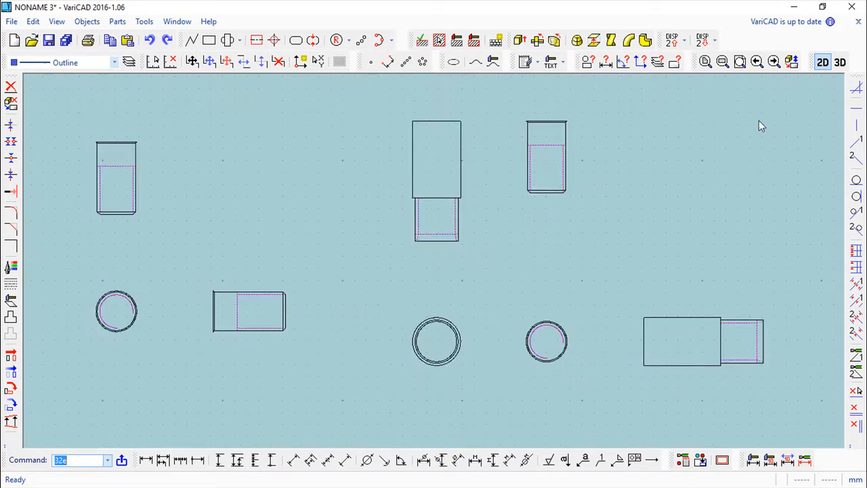
click(840, 63)
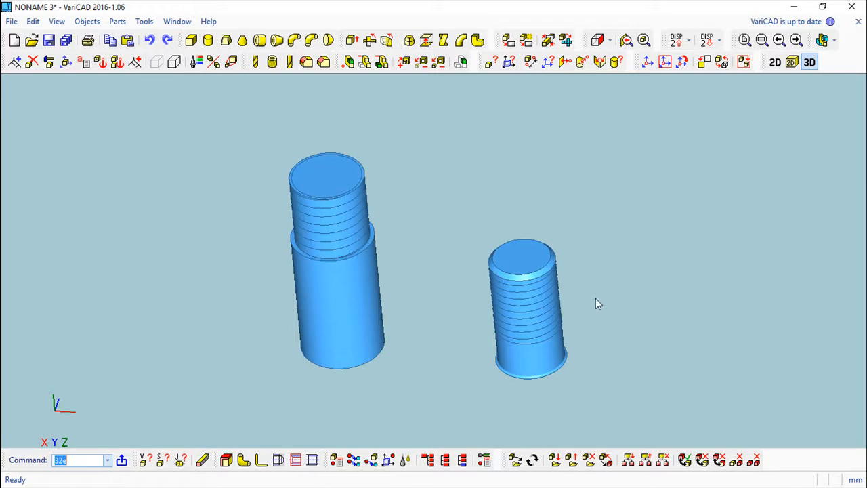
Re-centre the view on both cylinders and open the Parameters dialog mid-screen.
middle_drag(615, 288, 519, 245)
scroll(553, 274, down, 6)
middle_drag(593, 283, 513, 291)
scroll(487, 274, up, 3)
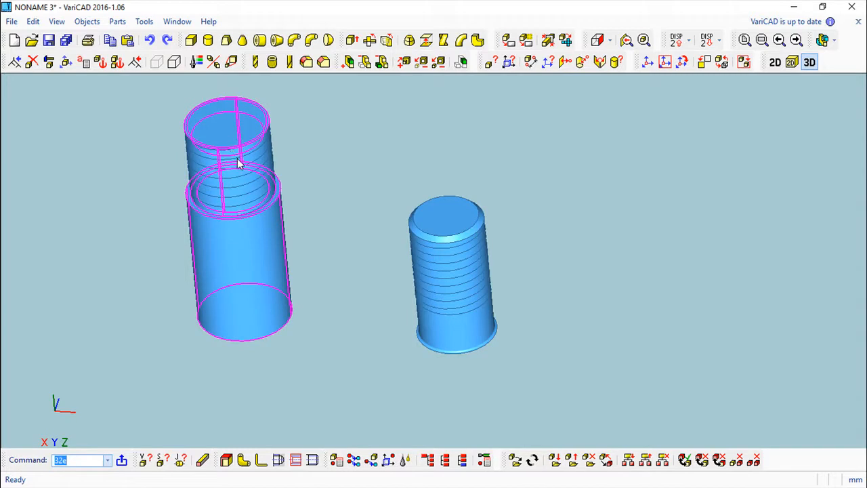
middle_drag(286, 199, 343, 256)
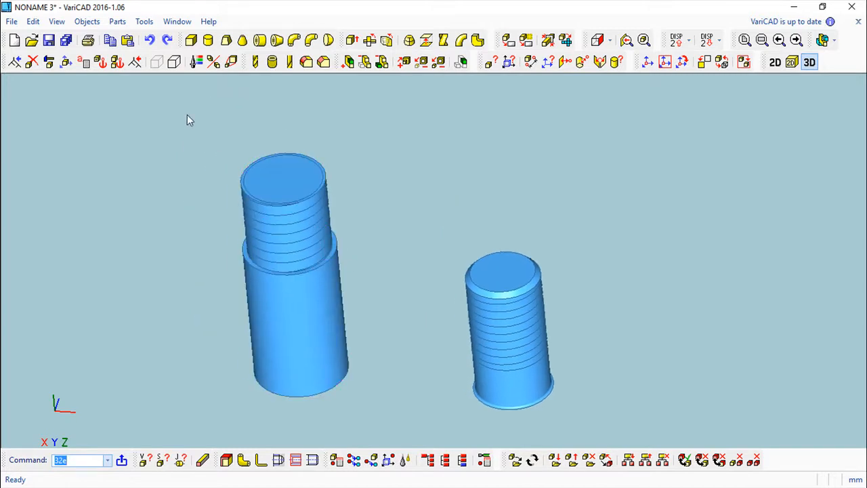
click(83, 62)
drag(145, 16, 323, 106)
Review the Linear/Angular/Thread parameter types, then cancel without creating any parameter.
click(225, 126)
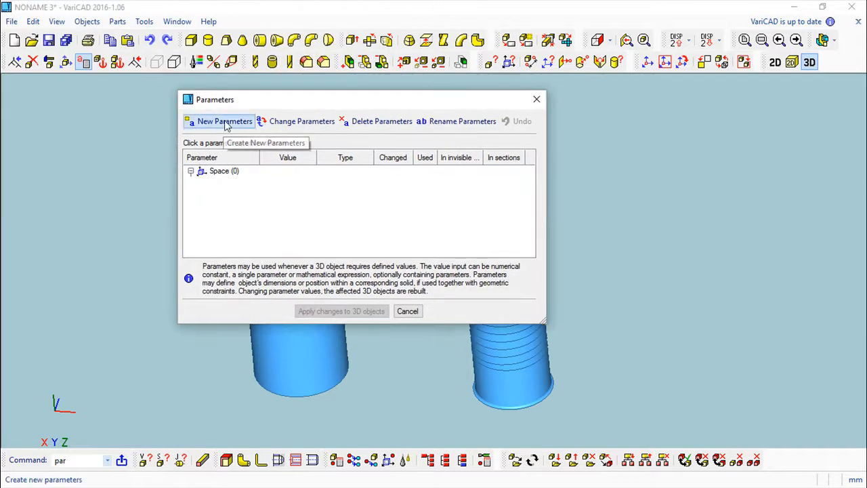
click(290, 138)
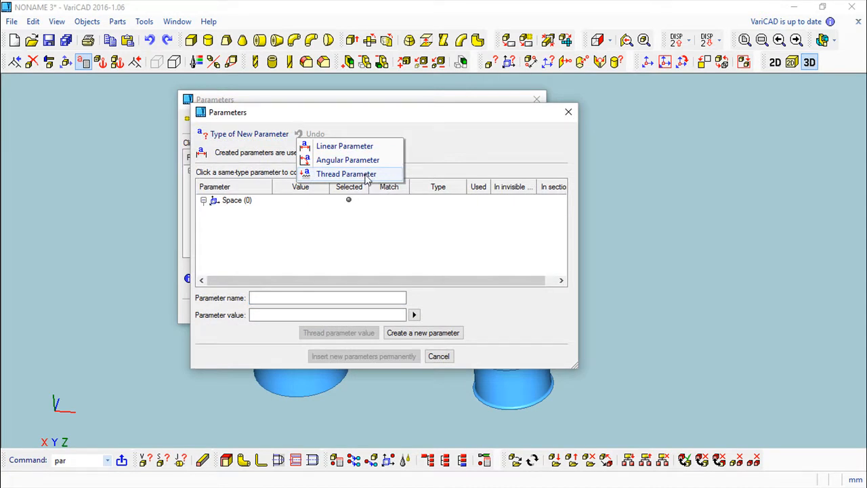
click(440, 357)
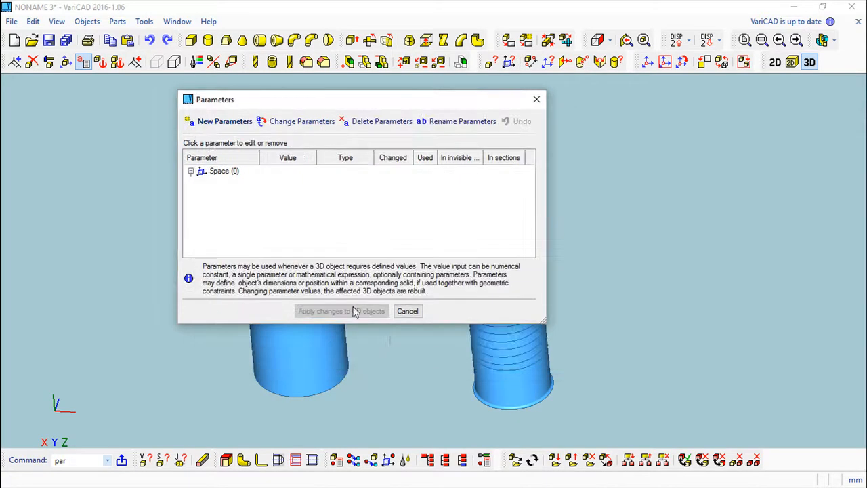
click(407, 313)
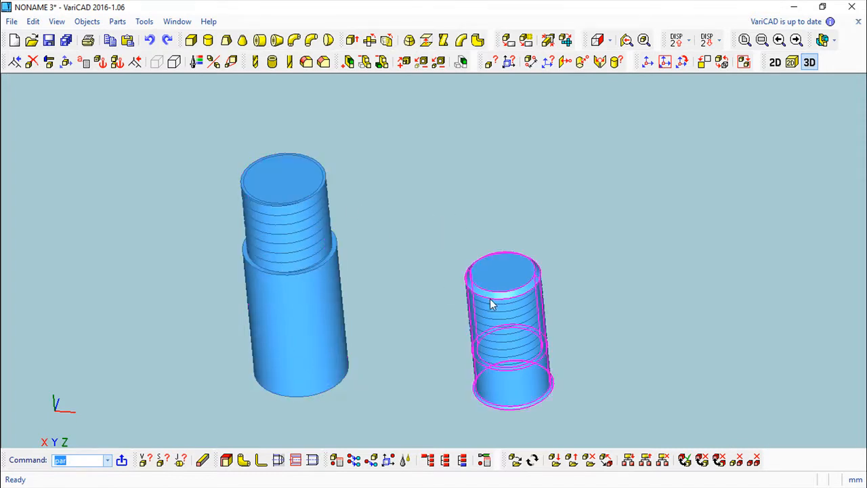
drag(417, 212, 393, 266)
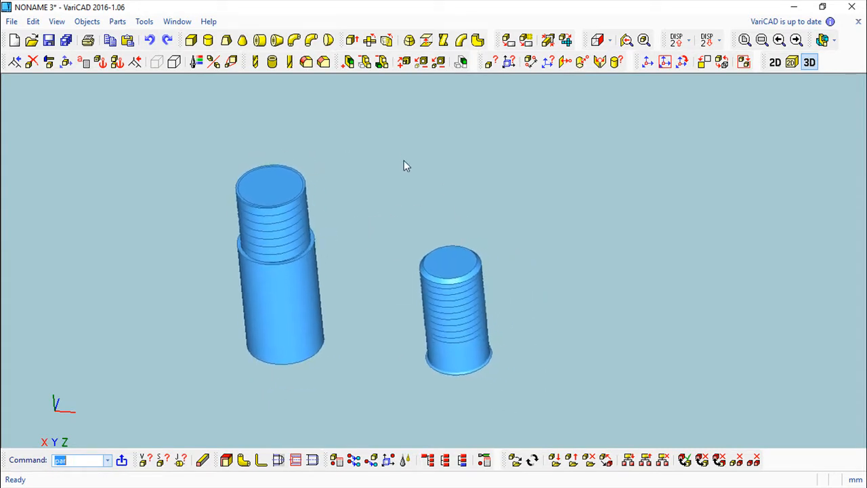